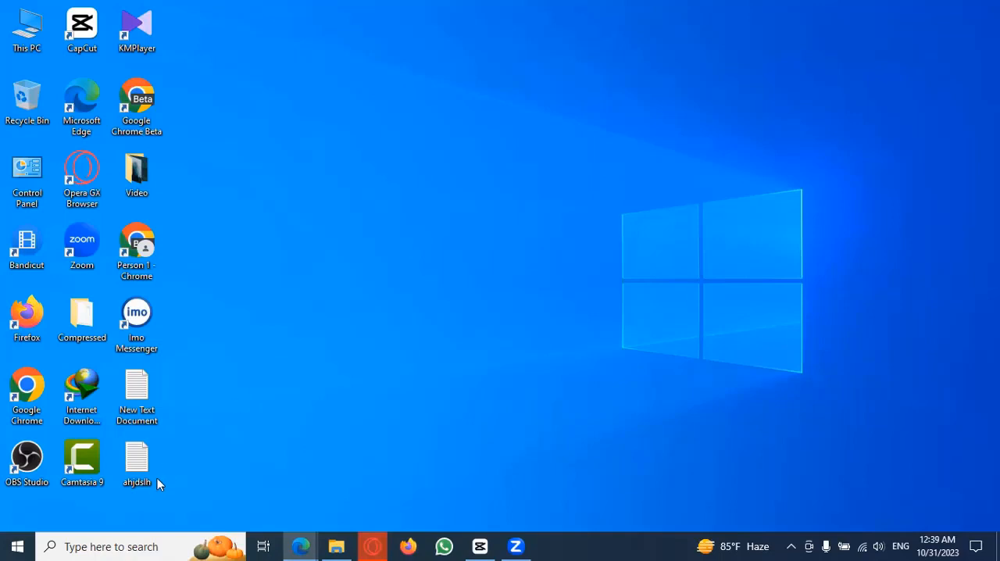
Step: Search Windows for "paint" and open the Paint app
{"action": "left_click", "coordinate": [130, 546]}
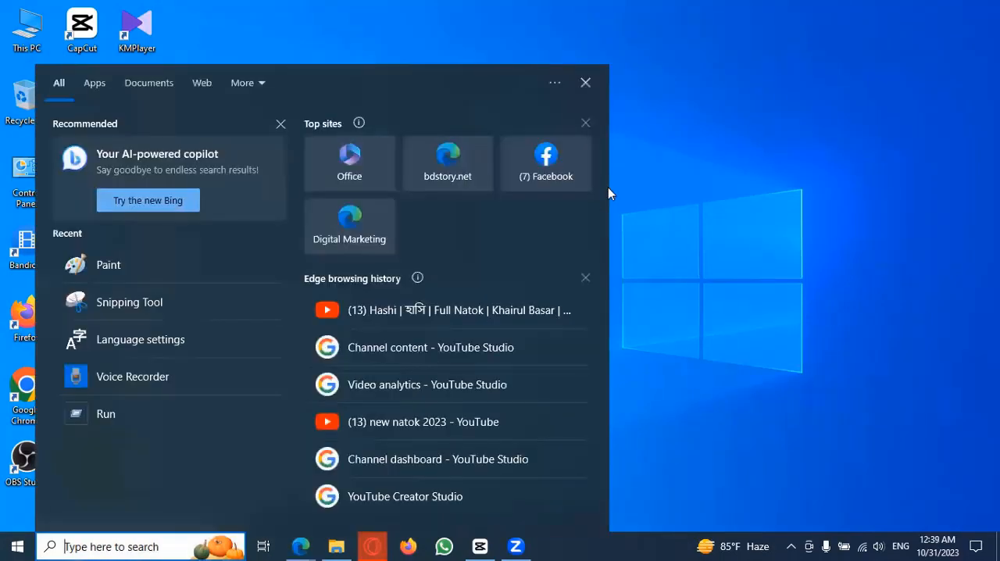
{"action": "type", "text": "paint"}
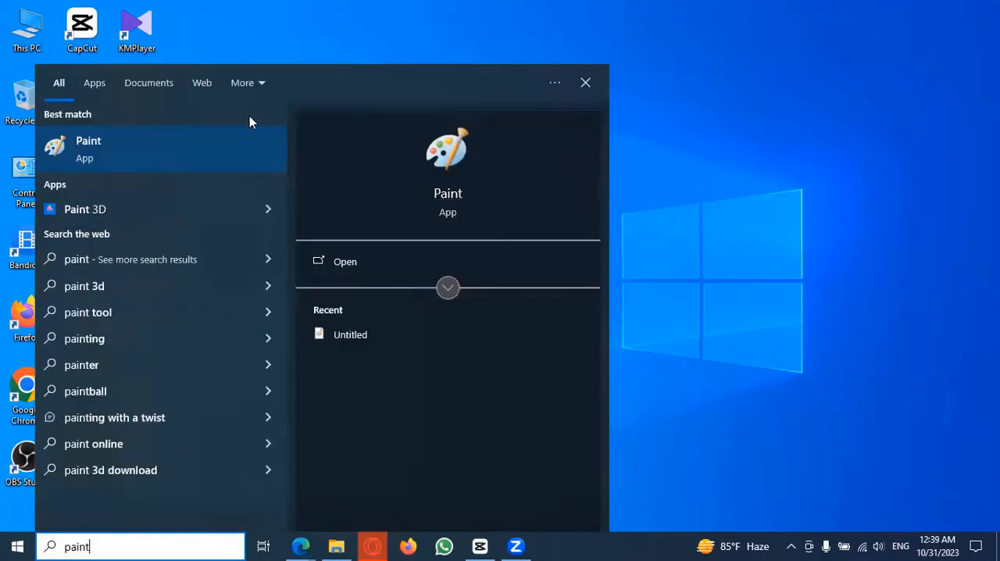
{"action": "left_click", "coordinate": [167, 146]}
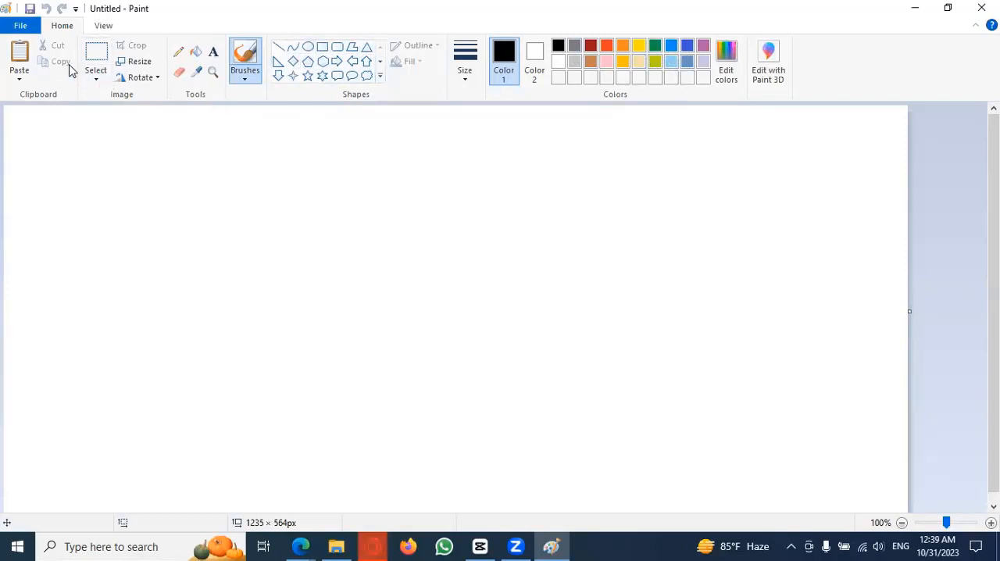
{"action": "left_click", "coordinate": [321, 48]}
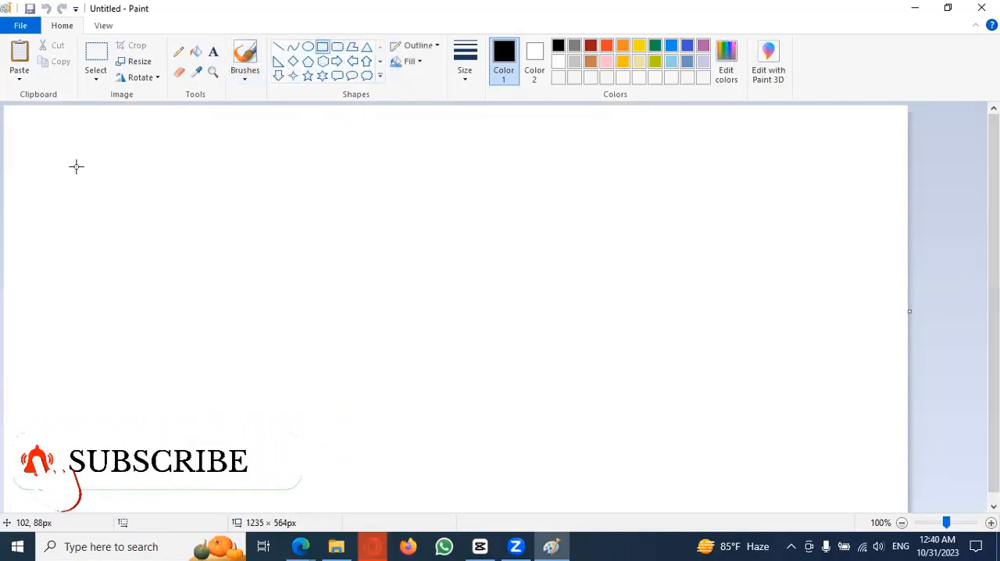
{"action": "left_click_drag", "start_coordinate": [72, 206], "coordinate": [606, 391]}
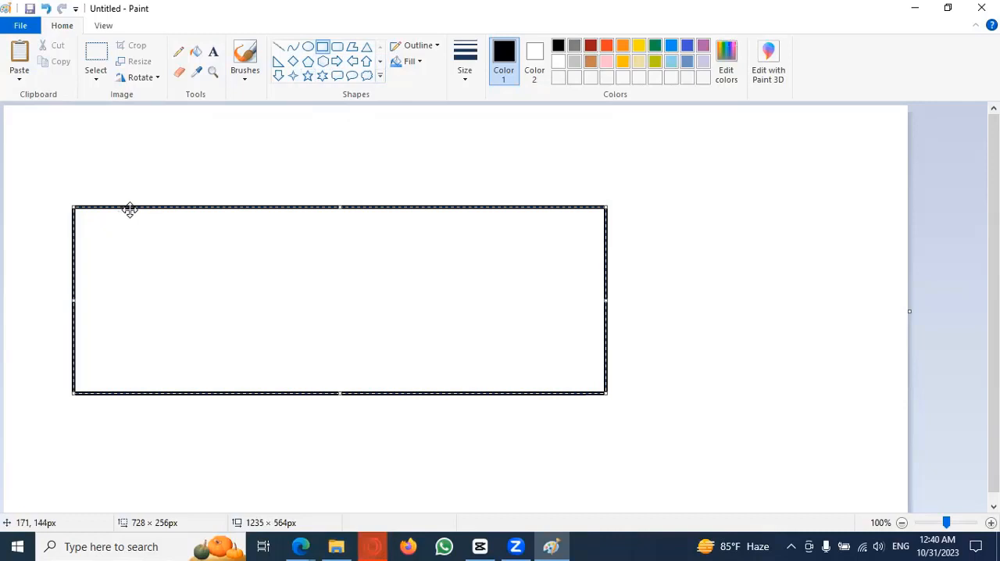
{"action": "mouse_move", "coordinate": [130, 207]}
{"action": "left_mouse_down"}
{"action": "mouse_move", "coordinate": [134, 248]}
{"action": "mouse_move", "coordinate": [119, 194]}
{"action": "mouse_move", "coordinate": [131, 220]}
{"action": "left_mouse_up"}
{"action": "left_click_drag", "start_coordinate": [273, 259], "coordinate": [272, 286]}
{"action": "key", "text": "Delete"}
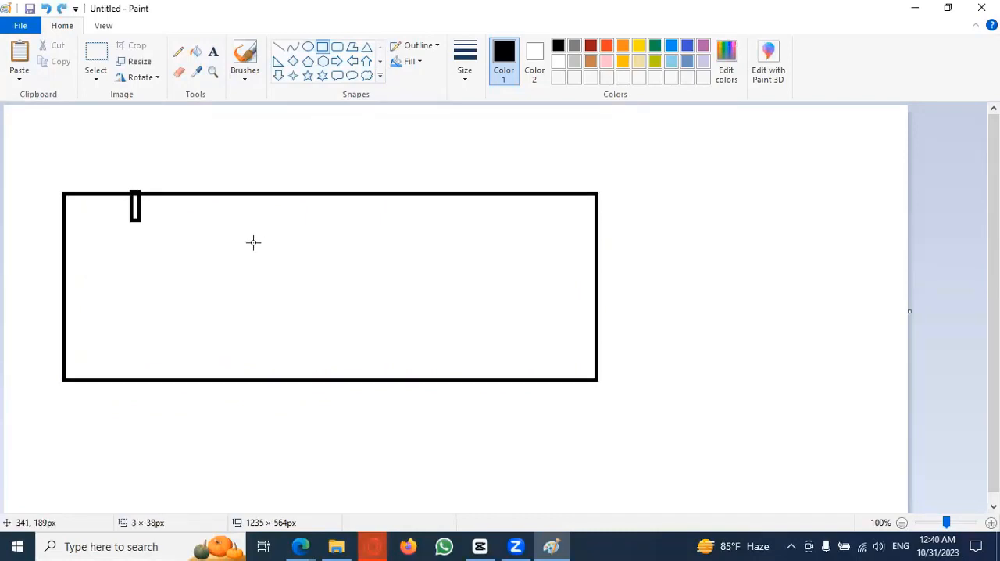
{"action": "key", "text": "ctrl+z"}
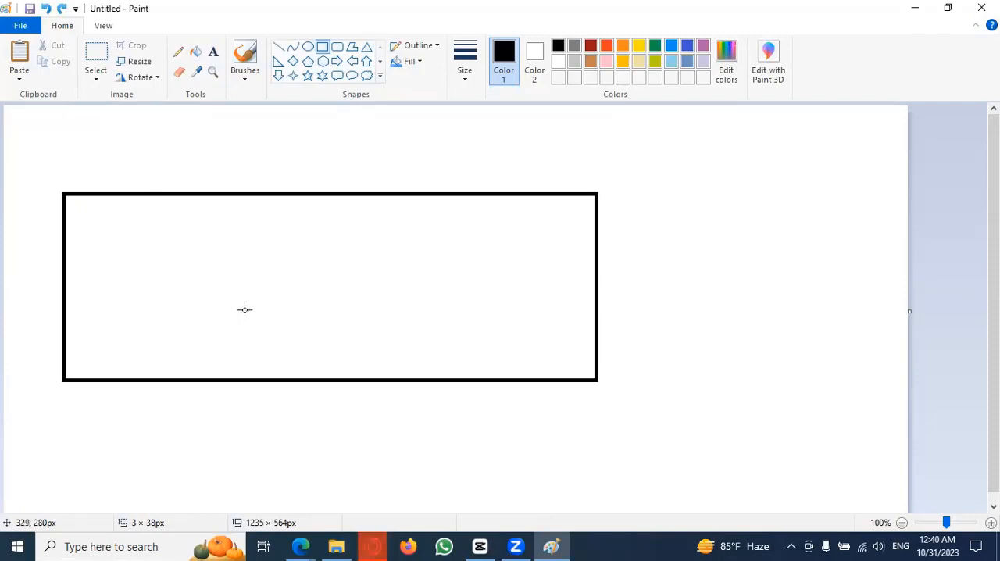
{"action": "key", "text": "ctrl+z"}
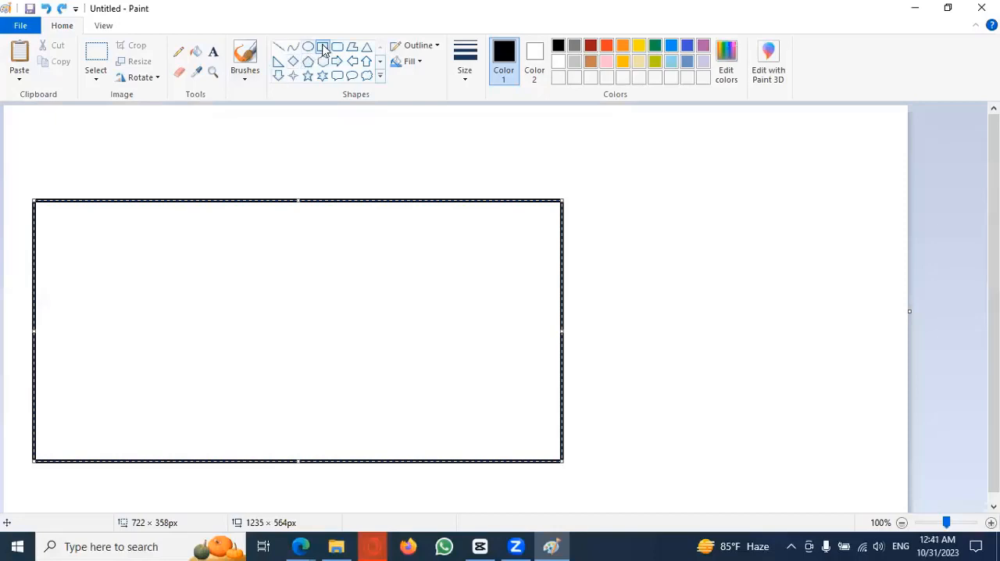
Step: Draw three separate door rectangles about 350 px tall across the house wall and widen the rightmost one to about 114 px
{"action": "left_click", "coordinate": [324, 49]}
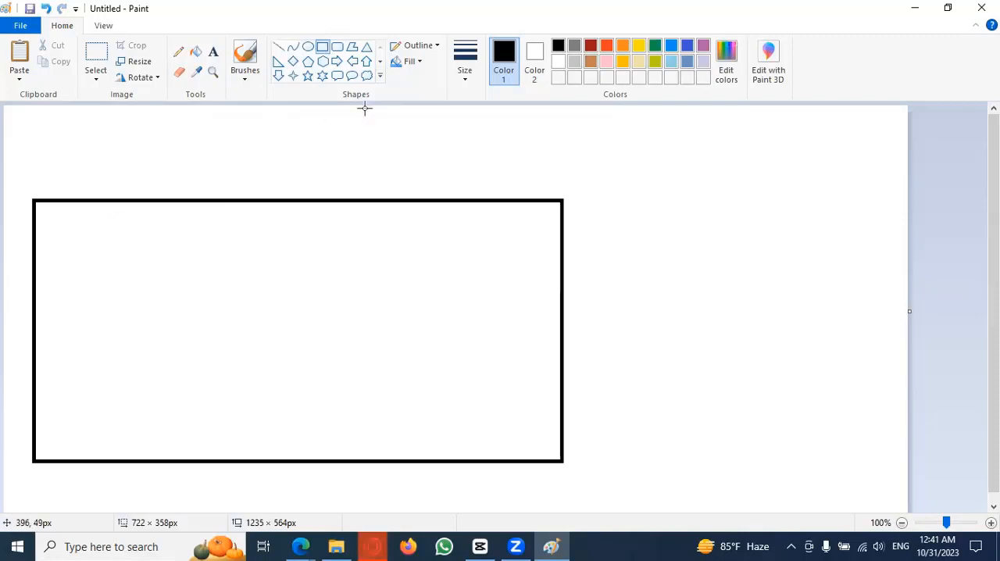
{"action": "left_click", "coordinate": [110, 201]}
{"action": "left_click_drag", "start_coordinate": [110, 202], "coordinate": [195, 457]}
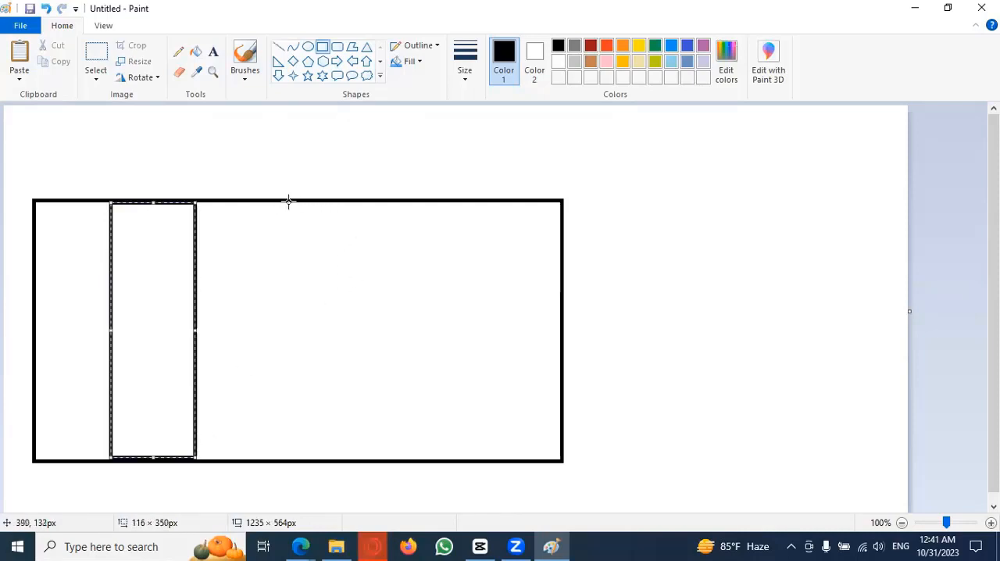
{"action": "left_click_drag", "start_coordinate": [289, 201], "coordinate": [382, 460]}
{"action": "left_click_drag", "start_coordinate": [492, 201], "coordinate": [563, 458]}
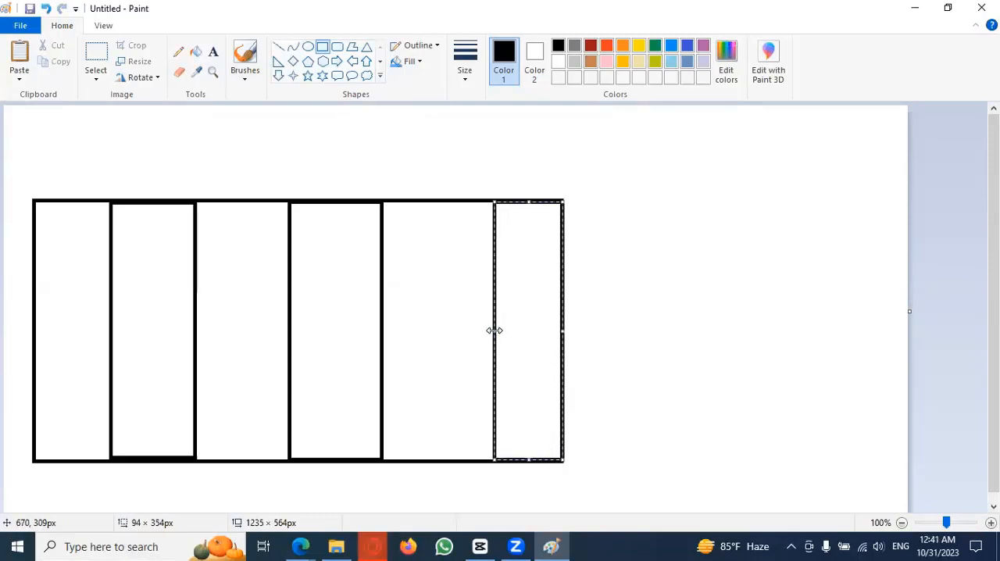
{"action": "left_click_drag", "start_coordinate": [494, 331], "coordinate": [479, 329]}
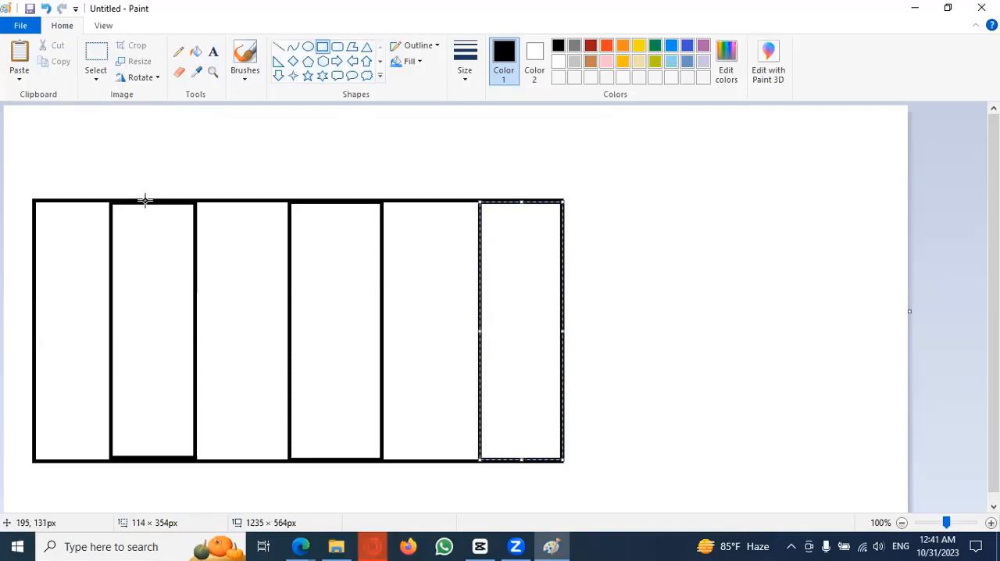
Step: Draw a narrow vertical rectangle about 12 px wide and 350 px tall down the middle of each of the three doors
{"action": "left_click_drag", "start_coordinate": [143, 201], "coordinate": [152, 456]}
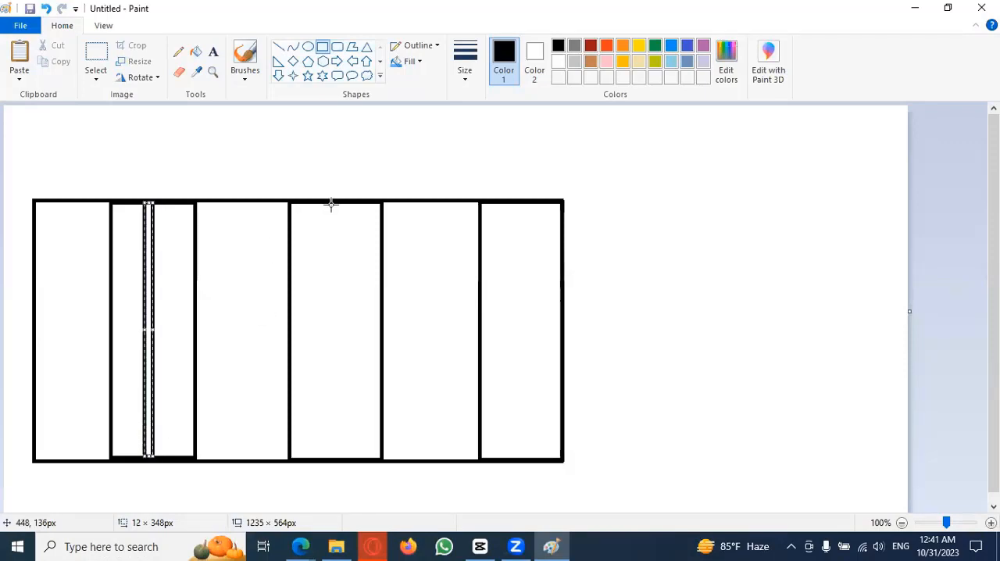
{"action": "left_click_drag", "start_coordinate": [330, 203], "coordinate": [335, 457]}
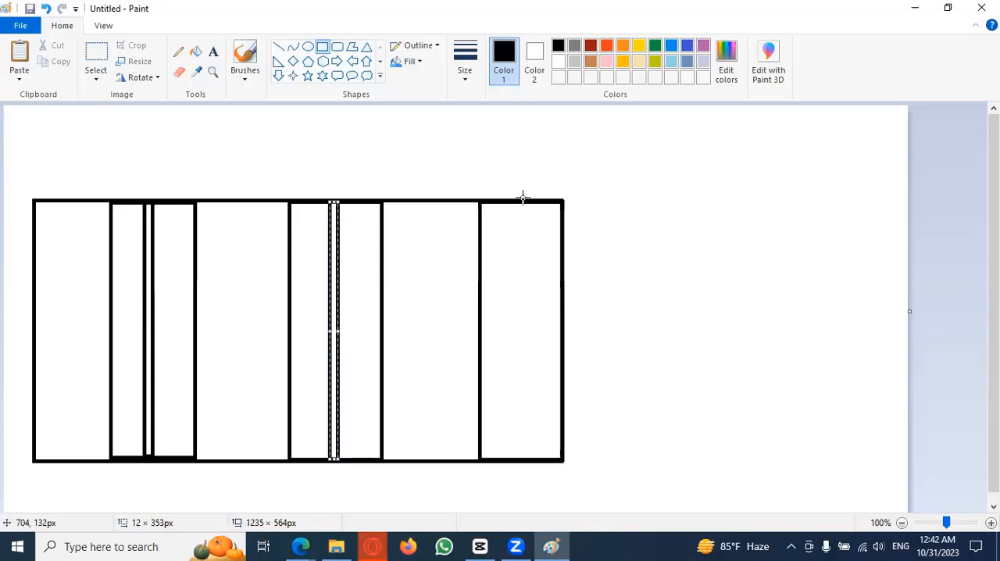
{"action": "left_click_drag", "start_coordinate": [519, 203], "coordinate": [509, 458]}
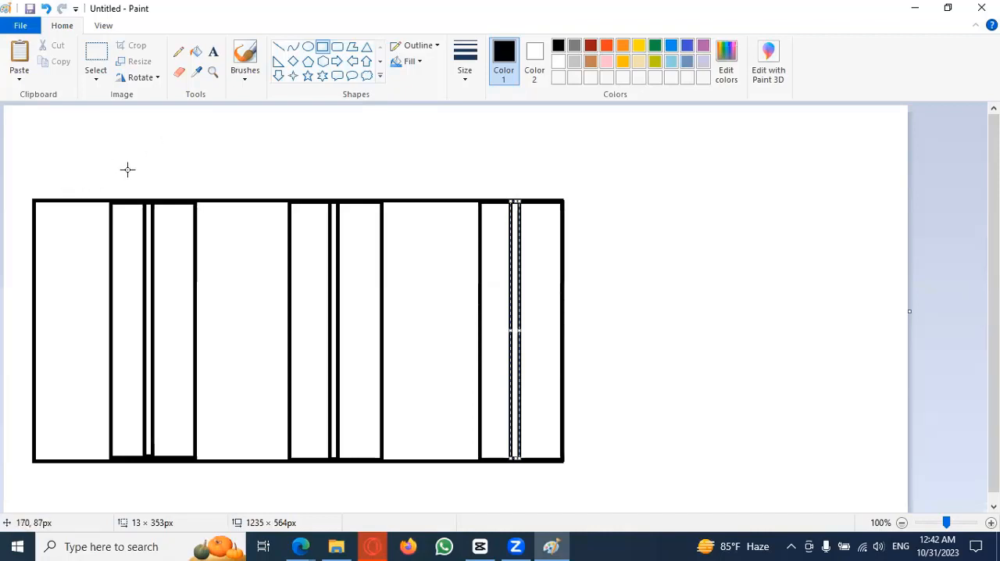
Step: Draw a triangular roof on top of the wall and stretch it to about 750 × 126 px to span the house
{"action": "left_click", "coordinate": [367, 48]}
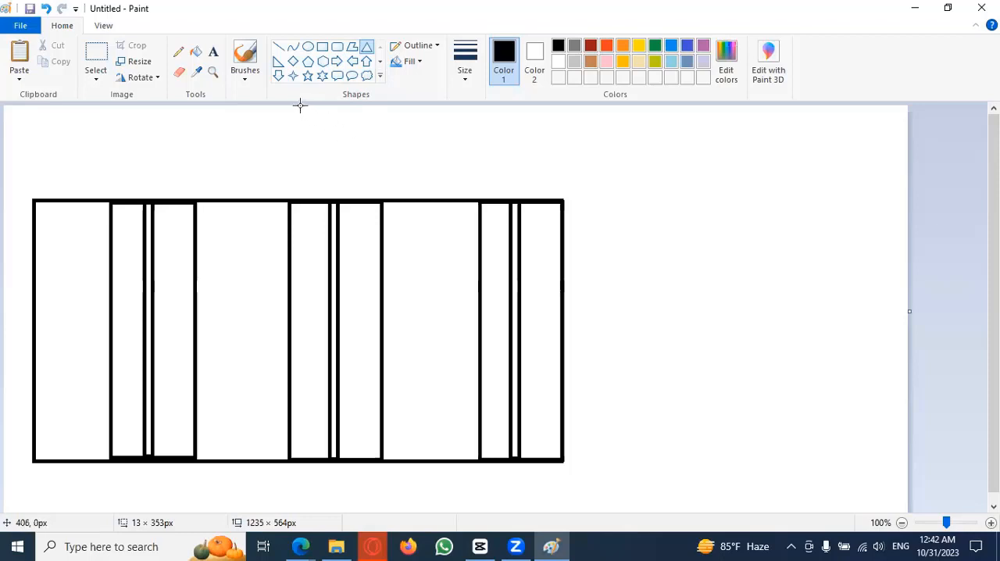
{"action": "left_click_drag", "start_coordinate": [300, 105], "coordinate": [575, 197]}
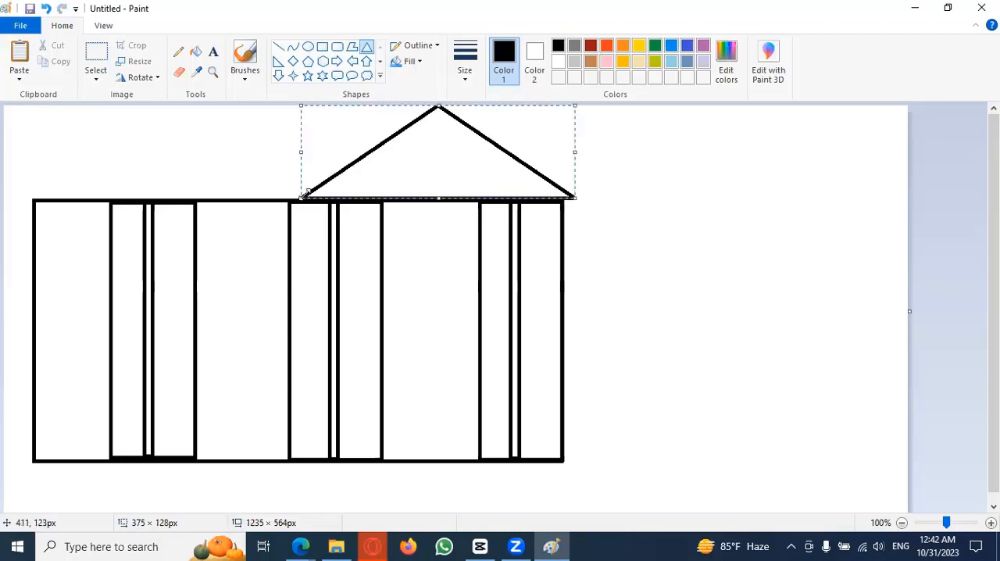
{"action": "left_click_drag", "start_coordinate": [302, 195], "coordinate": [23, 198]}
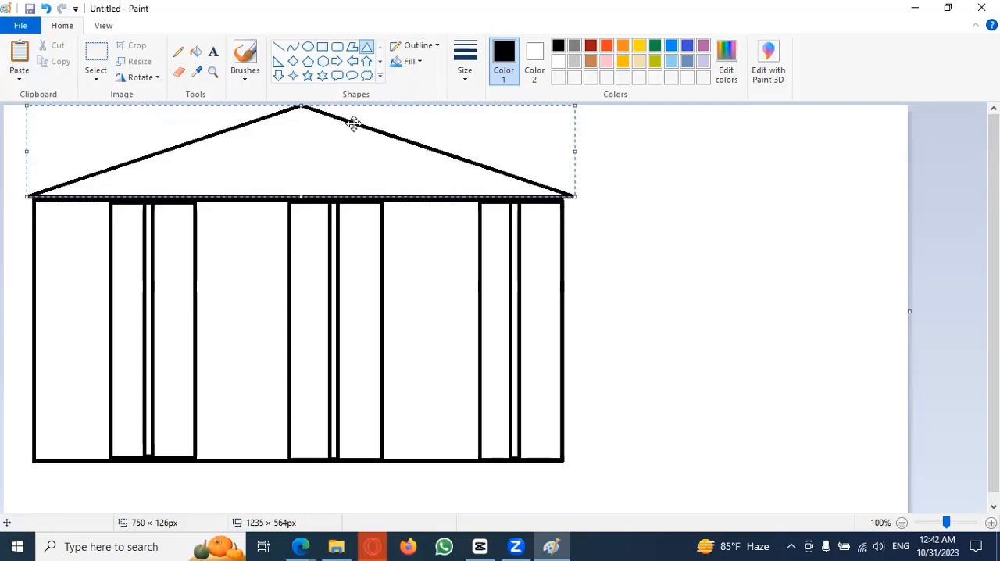
Step: Draw narrow vertical rectangles as slats inside the roof, from the peak outward on both sides, shortening them to follow the slopes
{"action": "left_click", "coordinate": [323, 50]}
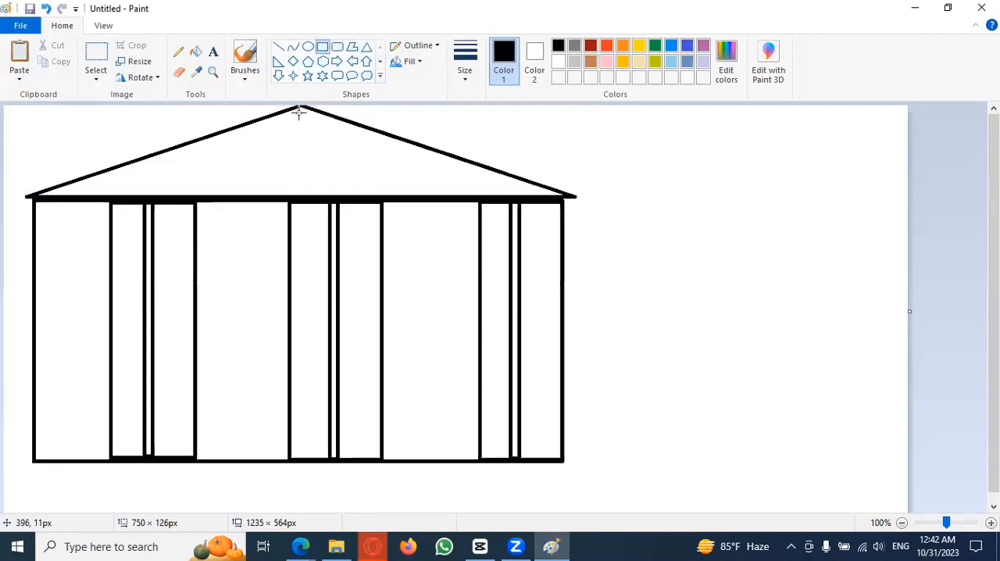
{"action": "left_click_drag", "start_coordinate": [297, 109], "coordinate": [307, 194]}
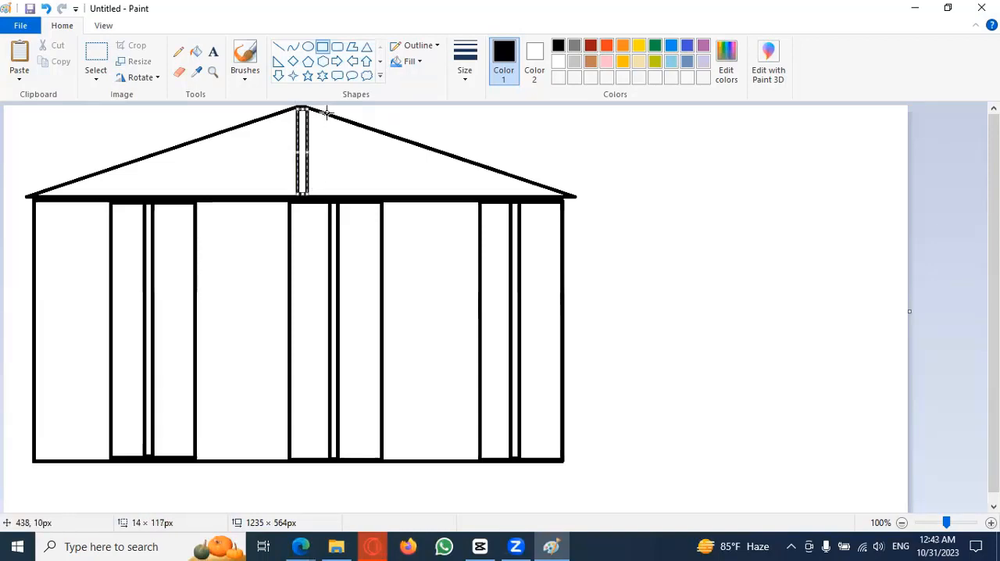
{"action": "left_click_drag", "start_coordinate": [326, 113], "coordinate": [333, 190]}
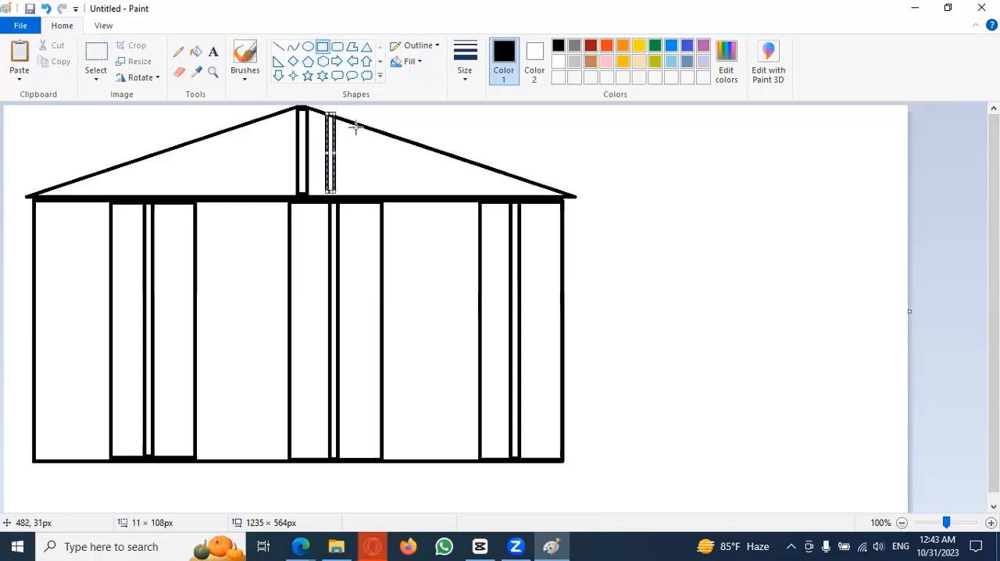
{"action": "left_click_drag", "start_coordinate": [355, 127], "coordinate": [365, 195]}
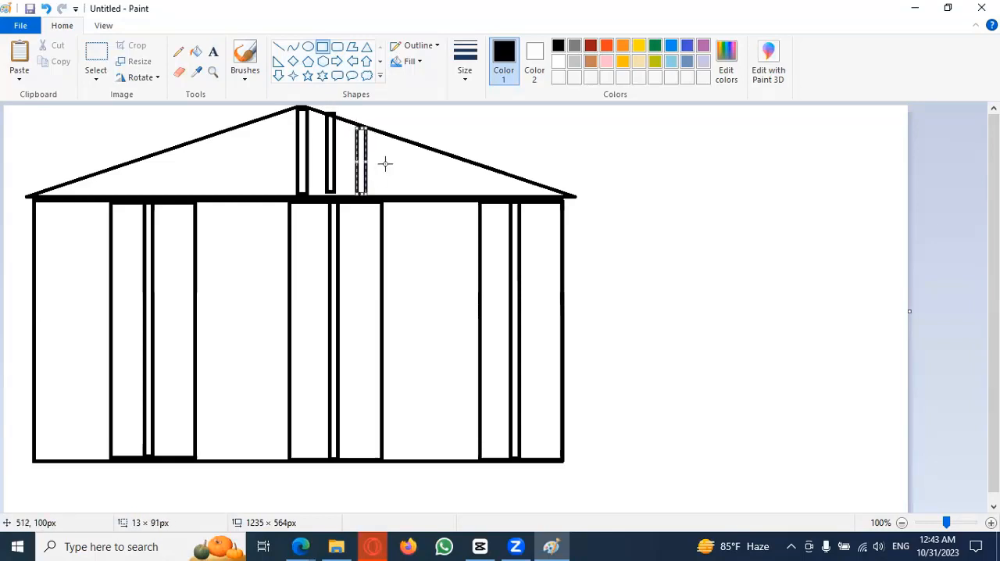
{"action": "left_click_drag", "start_coordinate": [392, 140], "coordinate": [406, 198]}
{"action": "left_click_drag", "start_coordinate": [433, 149], "coordinate": [437, 196]}
{"action": "left_click_drag", "start_coordinate": [466, 162], "coordinate": [471, 194]}
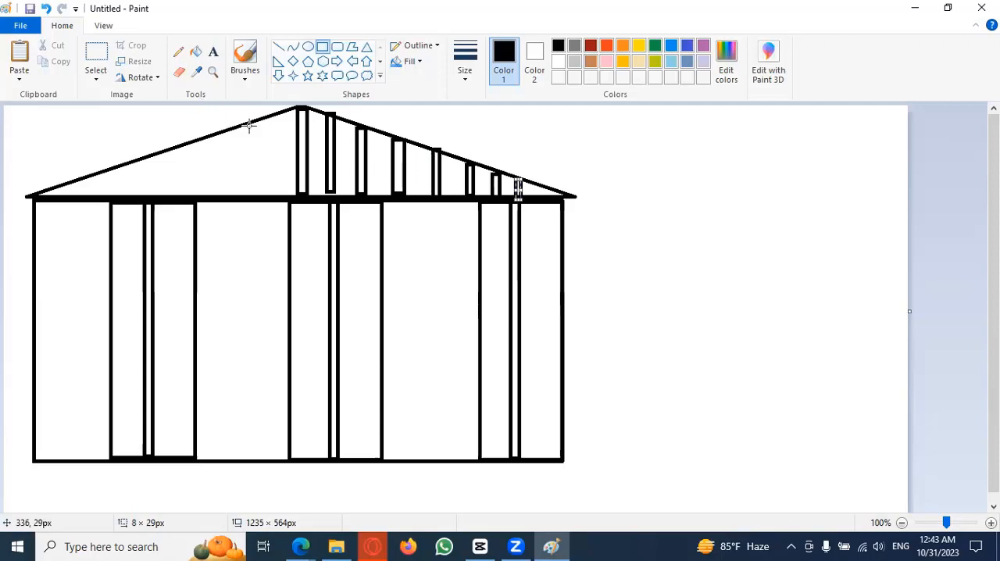
{"action": "left_click_drag", "start_coordinate": [241, 126], "coordinate": [249, 195]}
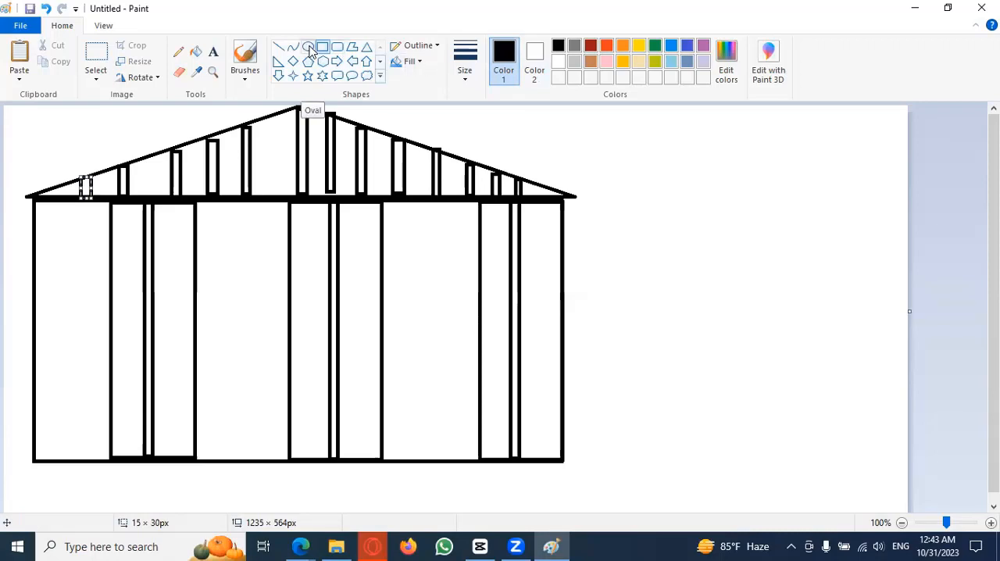
Step: Draw small ovals as door handles on both sides of the doors' centre strips, at about mid-height
{"action": "left_click", "coordinate": [308, 48]}
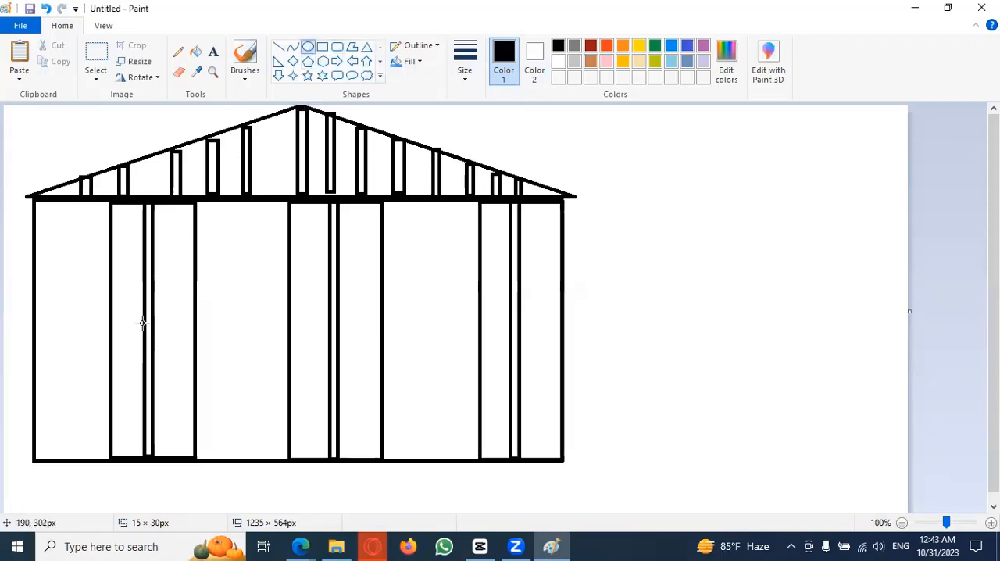
{"action": "left_click_drag", "start_coordinate": [144, 319], "coordinate": [130, 326]}
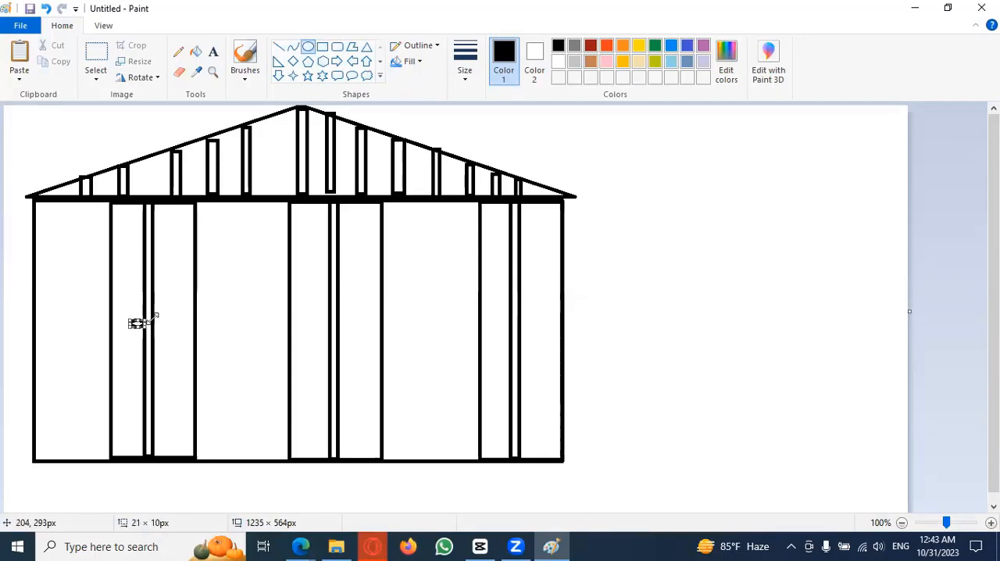
{"action": "left_click_drag", "start_coordinate": [156, 323], "coordinate": [164, 332]}
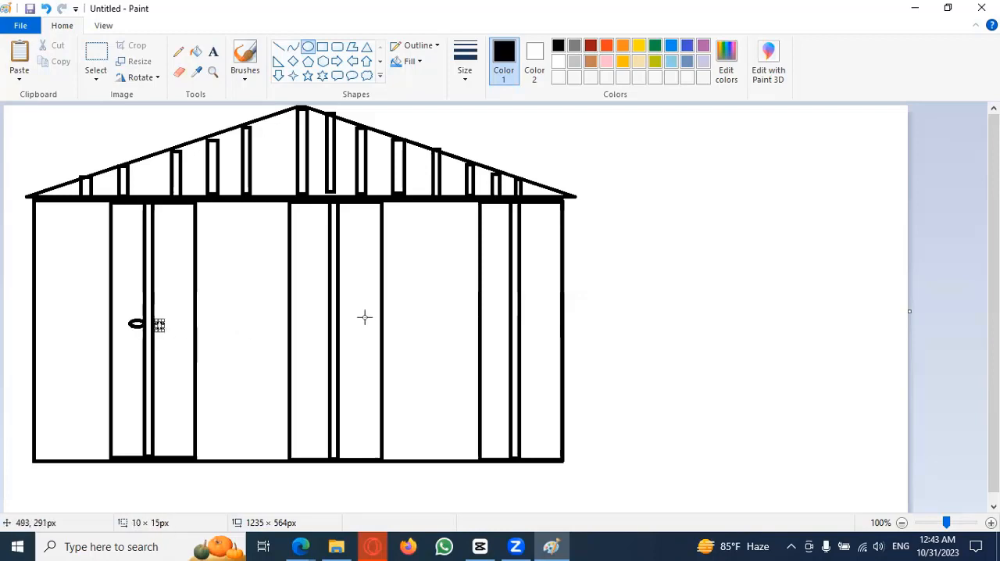
{"action": "mouse_move", "coordinate": [332, 314]}
{"action": "left_mouse_down"}
{"action": "mouse_move", "coordinate": [310, 314]}
{"action": "mouse_move", "coordinate": [313, 326]}
{"action": "mouse_move", "coordinate": [334, 320]}
{"action": "mouse_move", "coordinate": [315, 335]}
{"action": "mouse_move", "coordinate": [344, 324]}
{"action": "left_mouse_up"}
{"action": "left_click_drag", "start_coordinate": [344, 324], "coordinate": [348, 336]}
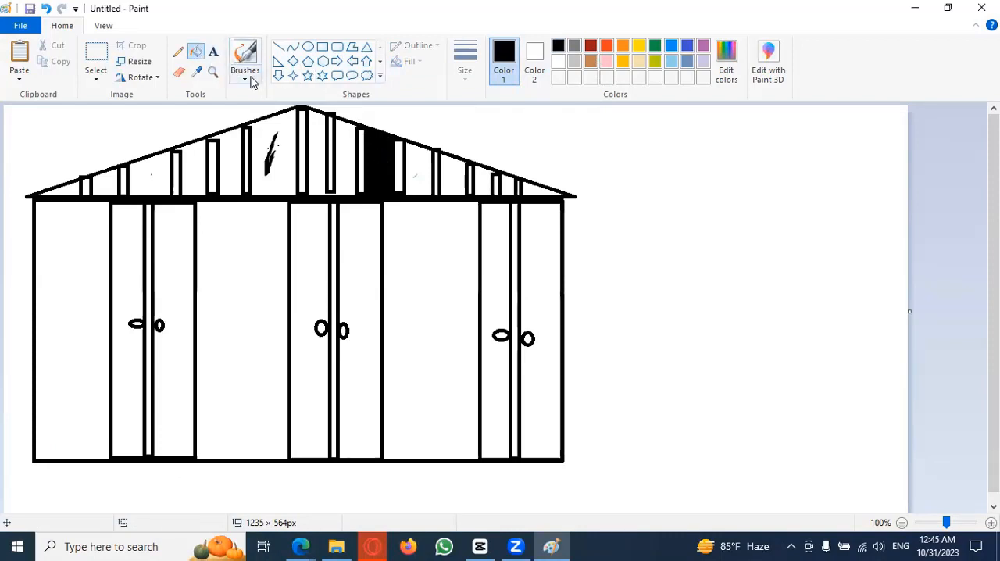
Step: Undo the last fill and fill all the gaps between the roof slats with black, leaving the slats white
{"action": "key", "text": "ctrl+z"}
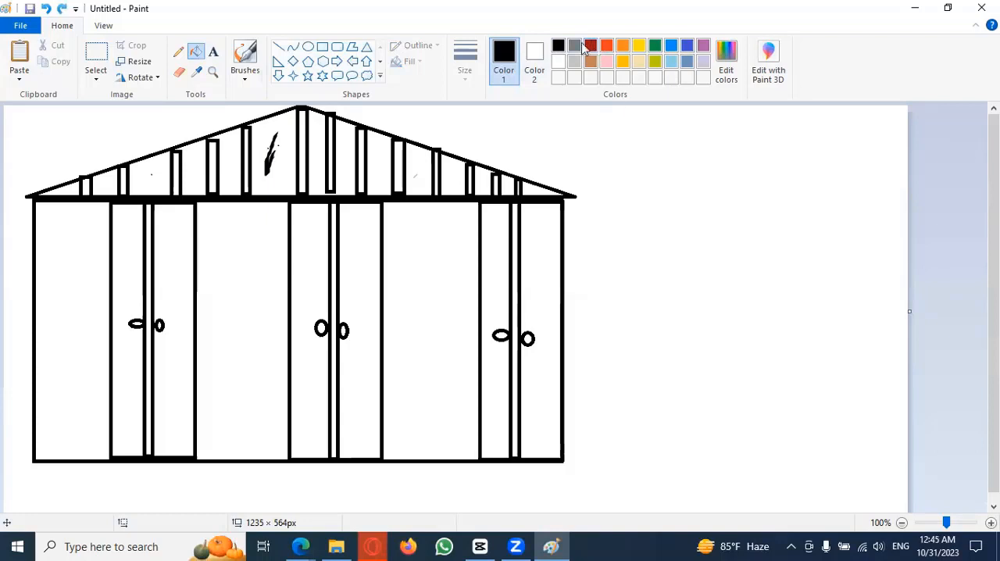
{"action": "left_click", "coordinate": [277, 158]}
{"action": "left_click", "coordinate": [229, 165]}
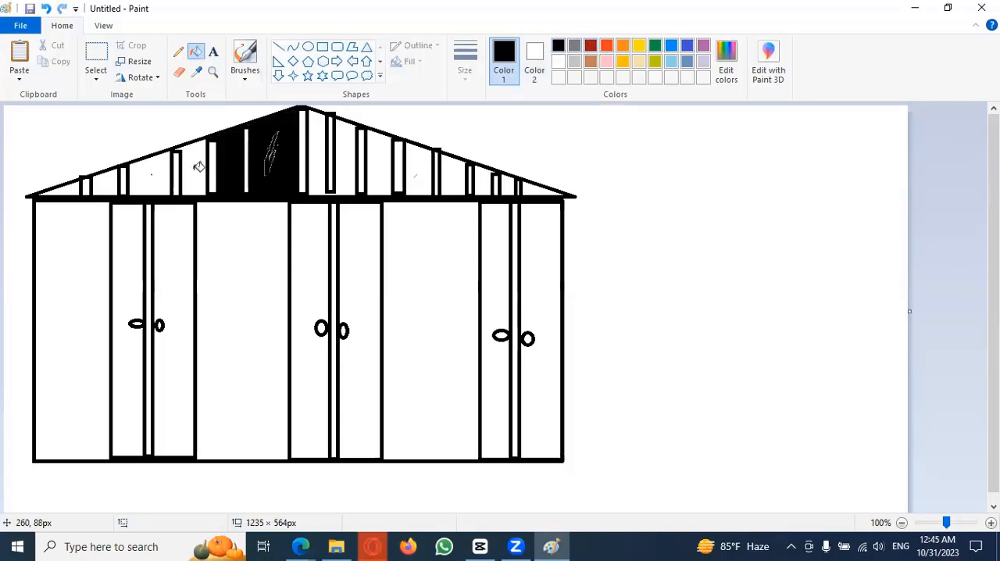
{"action": "left_click", "coordinate": [195, 165]}
{"action": "left_click", "coordinate": [150, 174]}
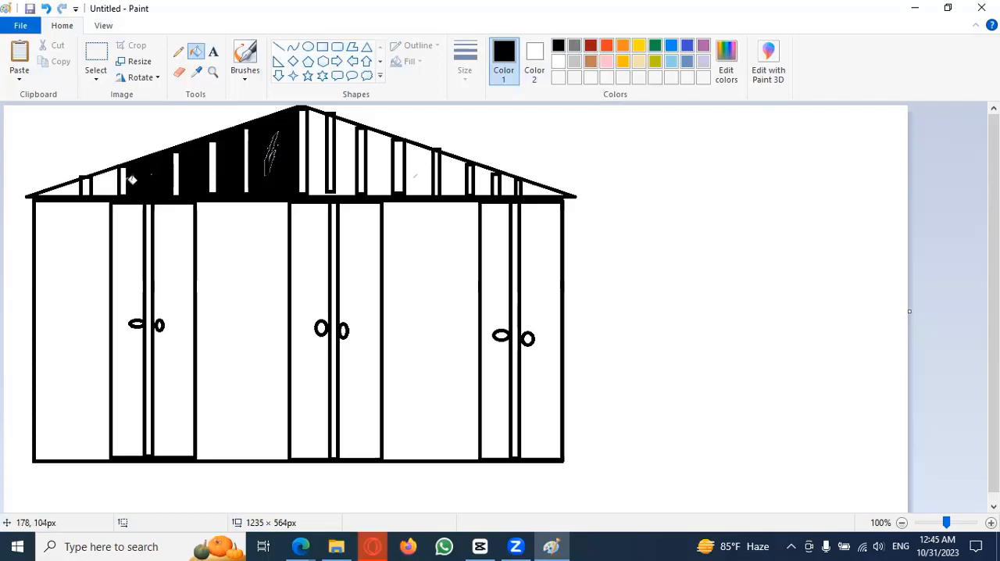
{"action": "left_click", "coordinate": [106, 184]}
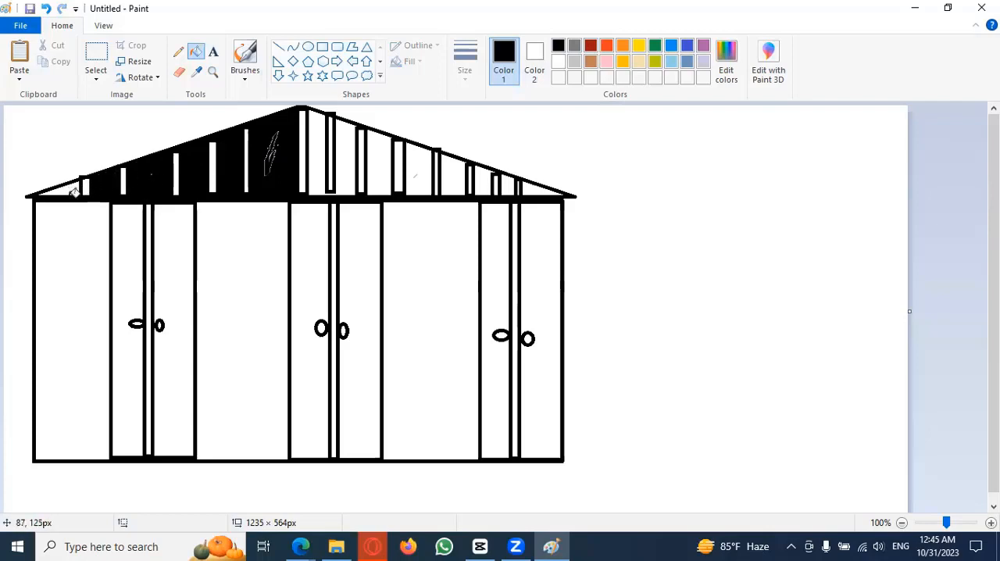
{"action": "left_click", "coordinate": [74, 192]}
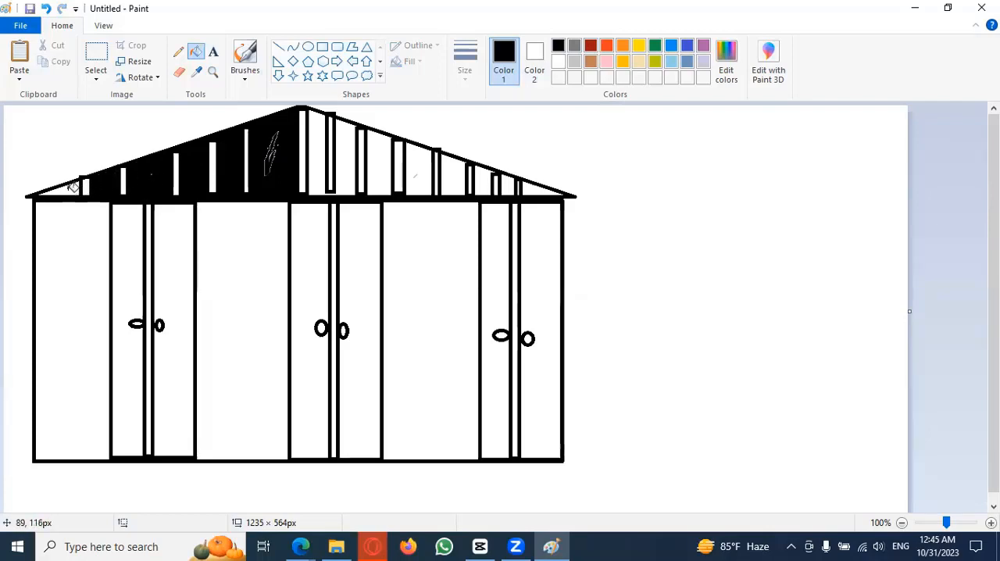
{"action": "left_click", "coordinate": [319, 153]}
{"action": "left_click", "coordinate": [383, 160]}
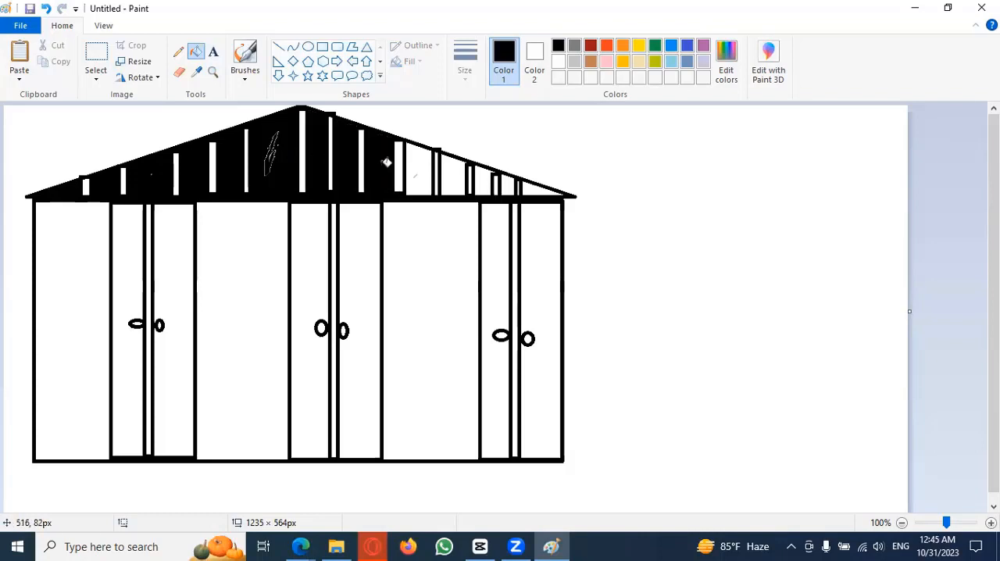
{"action": "left_click", "coordinate": [420, 177]}
{"action": "left_click", "coordinate": [458, 180]}
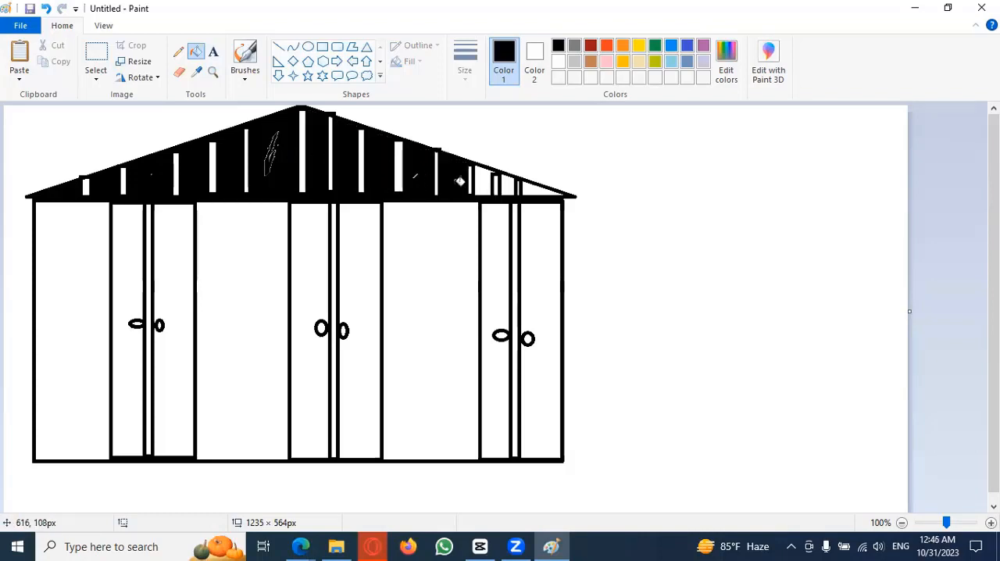
{"action": "left_click", "coordinate": [486, 183]}
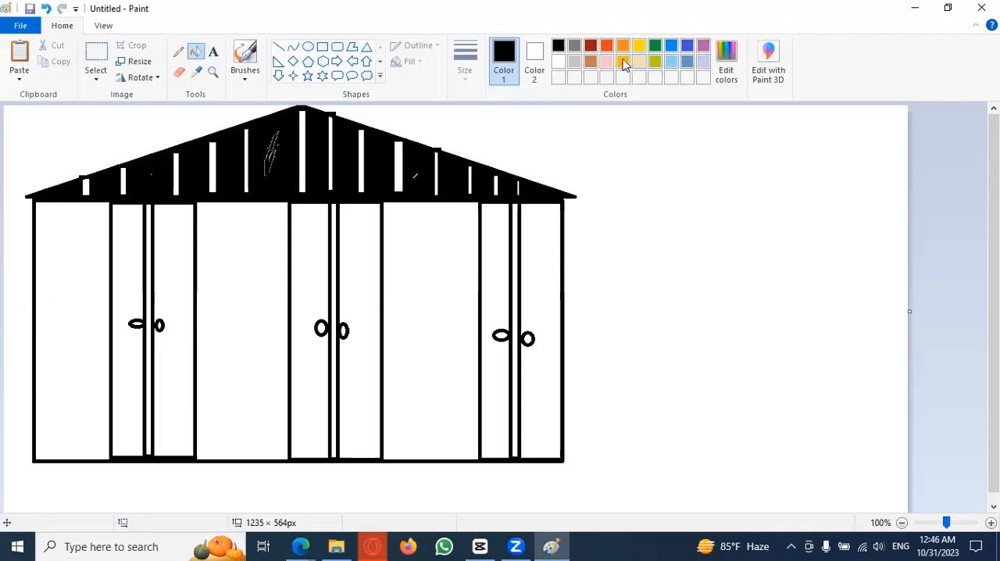
Step: Fill the three wall sections beside and between the doors with dark grey
{"action": "left_click", "coordinate": [575, 46]}
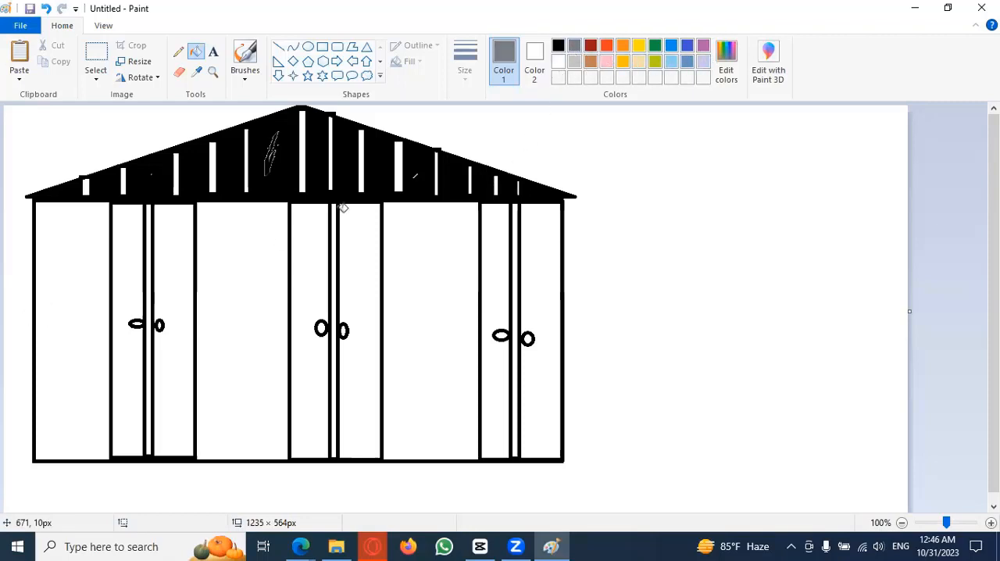
{"action": "left_click", "coordinate": [82, 324]}
{"action": "left_click", "coordinate": [237, 322]}
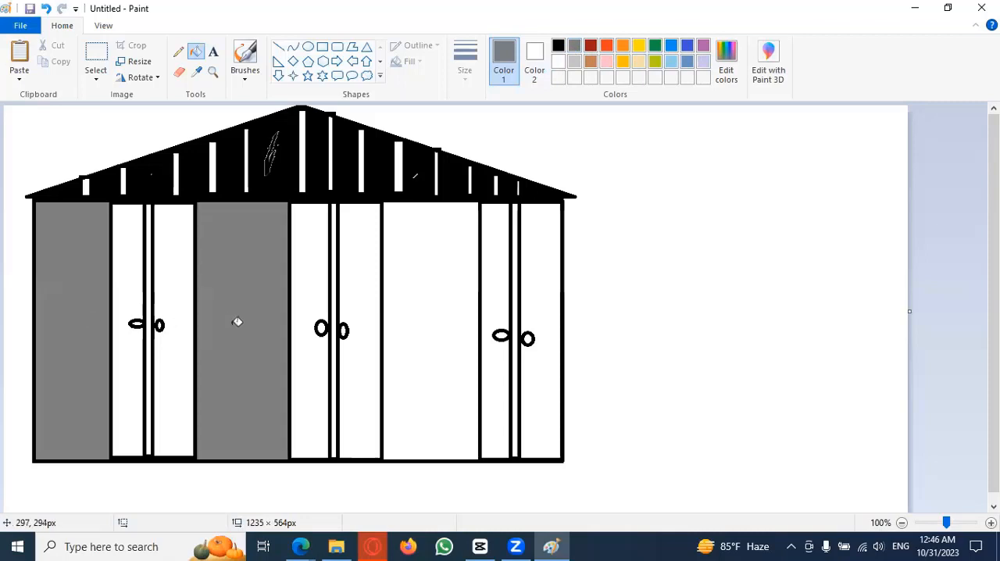
{"action": "left_click", "coordinate": [419, 322]}
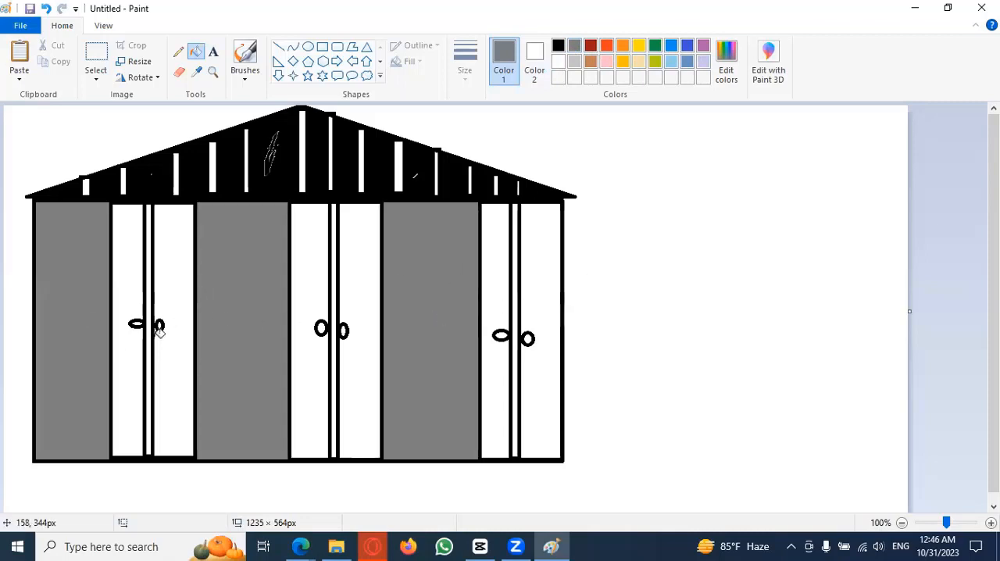
Step: Fill both panels of each of the three double doors with orange, leaving the centre strips and handles white
{"action": "left_click", "coordinate": [623, 46]}
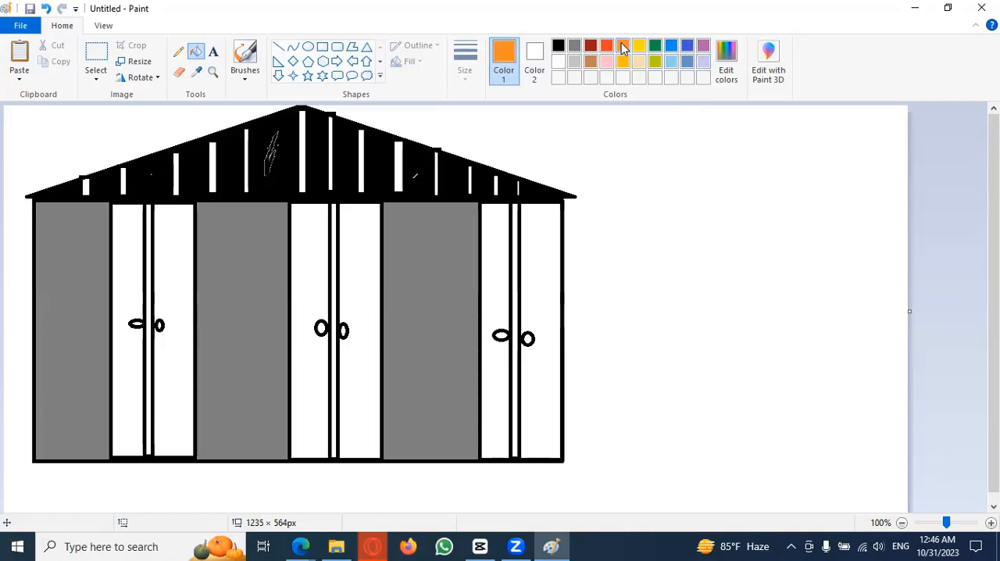
{"action": "left_click", "coordinate": [135, 282]}
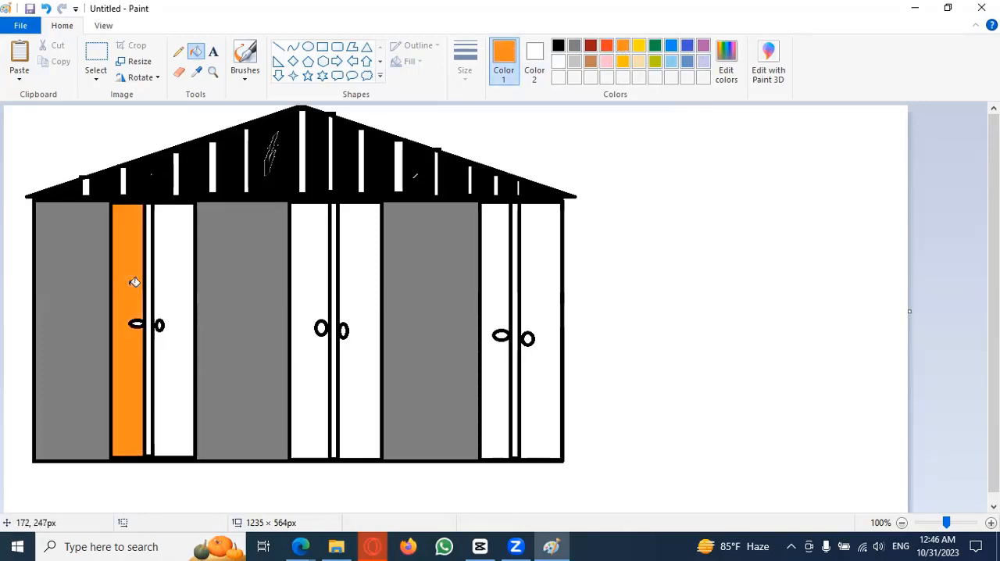
{"action": "left_click", "coordinate": [173, 273]}
{"action": "left_click", "coordinate": [324, 264]}
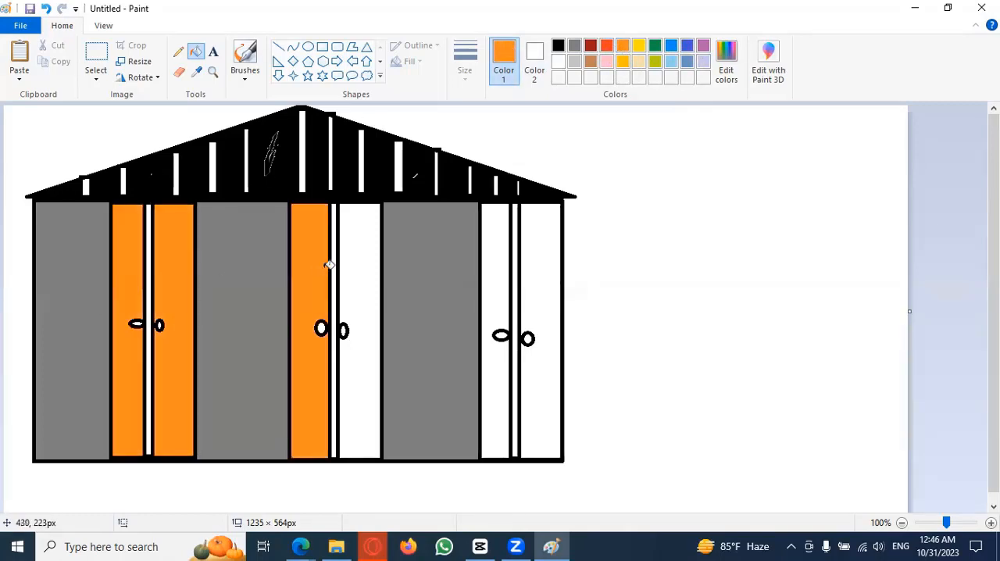
{"action": "left_click", "coordinate": [356, 264]}
{"action": "left_click", "coordinate": [503, 278]}
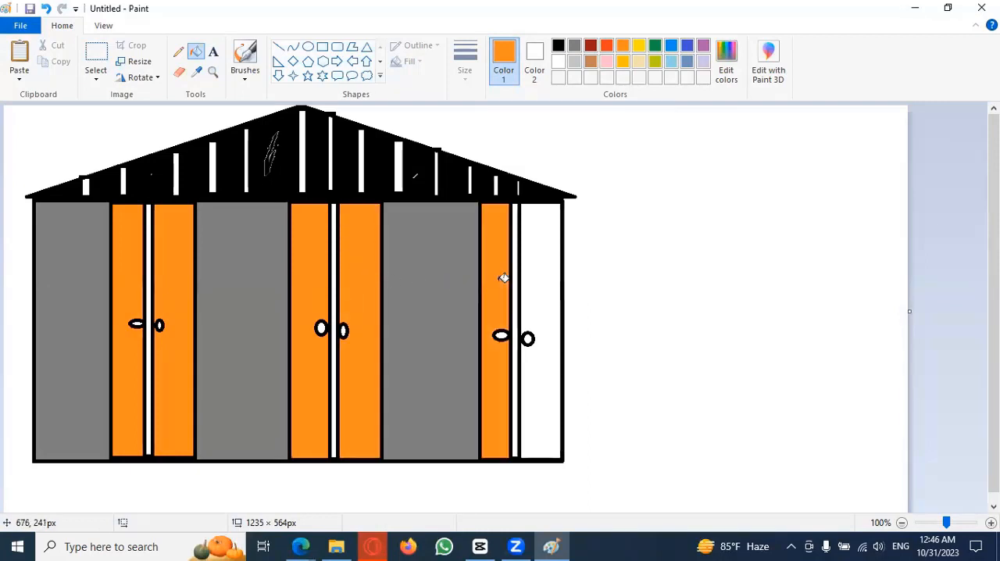
{"action": "left_click", "coordinate": [543, 269]}
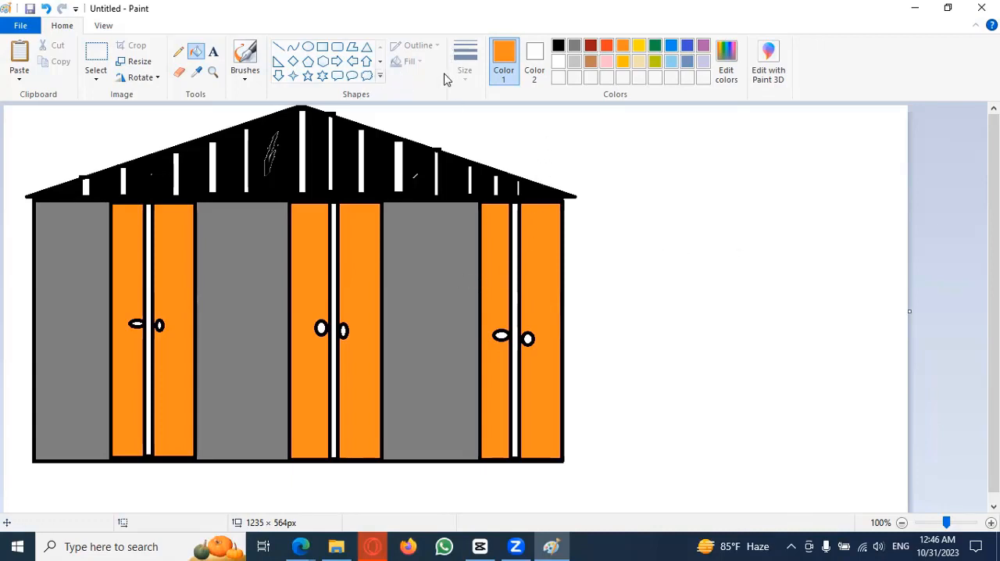
Step: Draw an orange-outlined rectangle of about 318 × 181 px as a flag in the empty area to the right of the house
{"action": "left_click", "coordinate": [322, 49]}
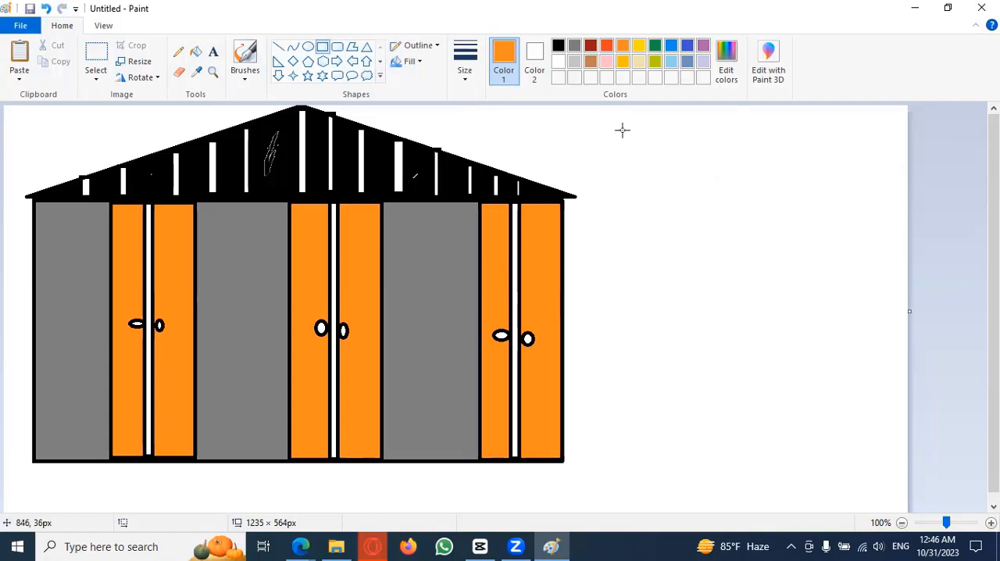
{"action": "left_click_drag", "start_coordinate": [622, 130], "coordinate": [855, 249]}
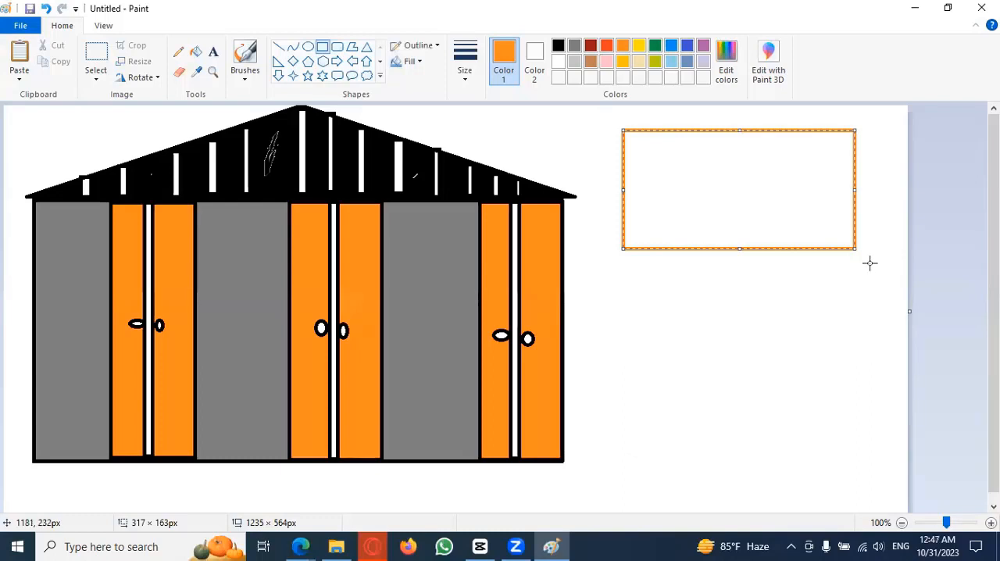
{"action": "left_click_drag", "start_coordinate": [859, 122], "coordinate": [866, 115]}
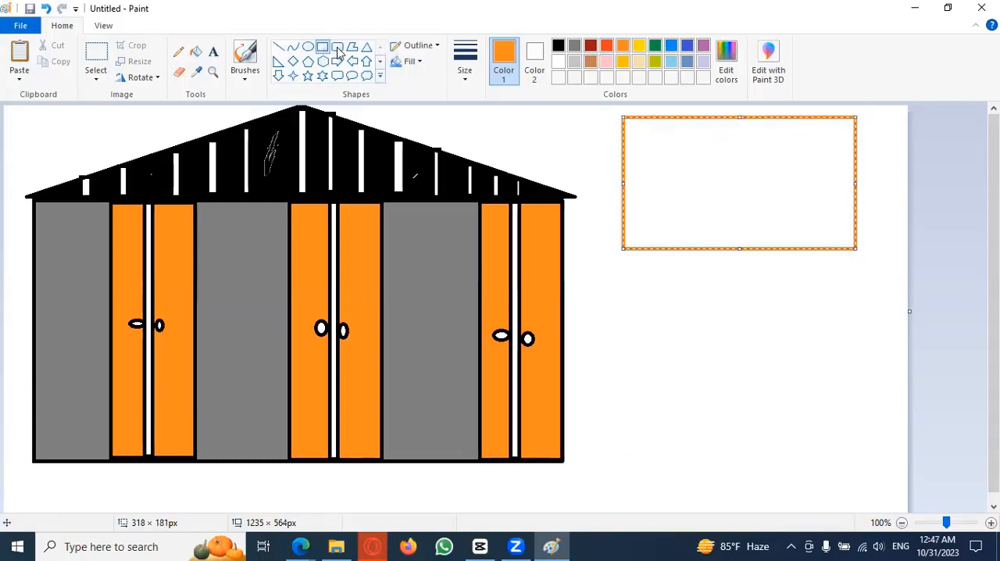
Step: Draw a narrow rounded rectangle of about 12 × 473 px as a flagpole and place it against the flag's right edge
{"action": "left_click", "coordinate": [339, 48]}
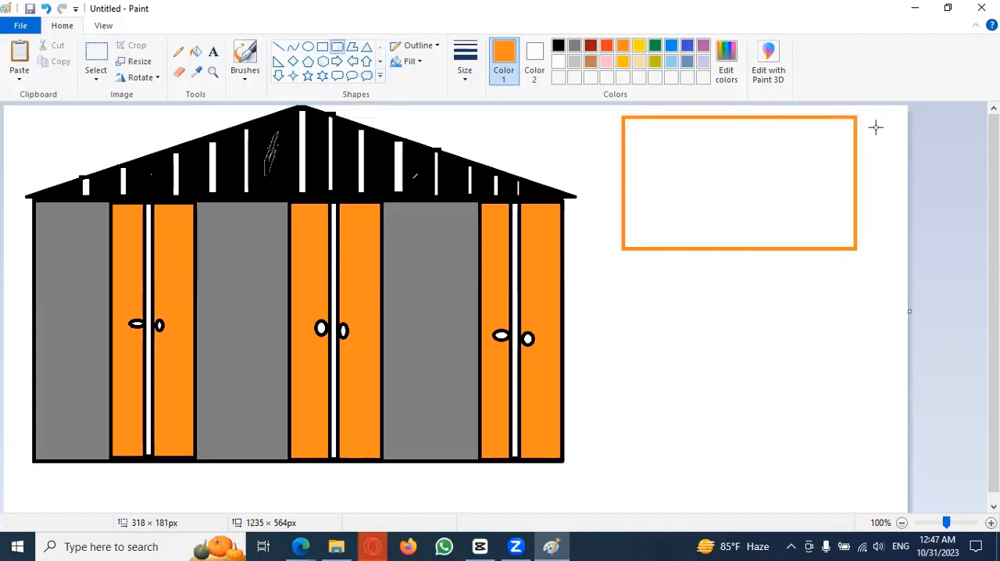
{"action": "left_click_drag", "start_coordinate": [860, 118], "coordinate": [867, 462]}
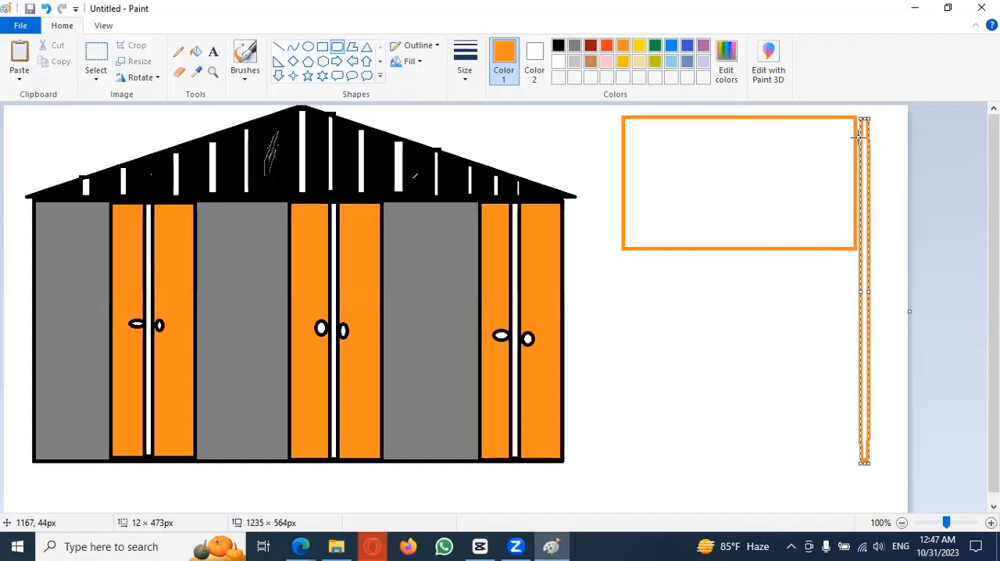
{"action": "left_click_drag", "start_coordinate": [860, 136], "coordinate": [858, 132]}
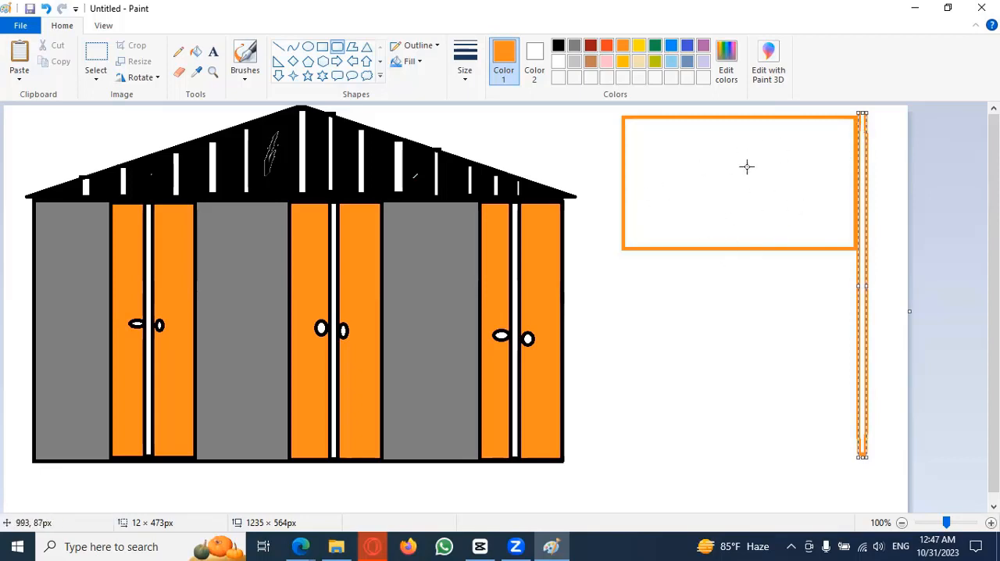
Step: Draw an oval of about 90 × 75 px in the flag's centre and a rectangular base of about 107 × 57 px at the pole's foot
{"action": "left_click", "coordinate": [308, 47]}
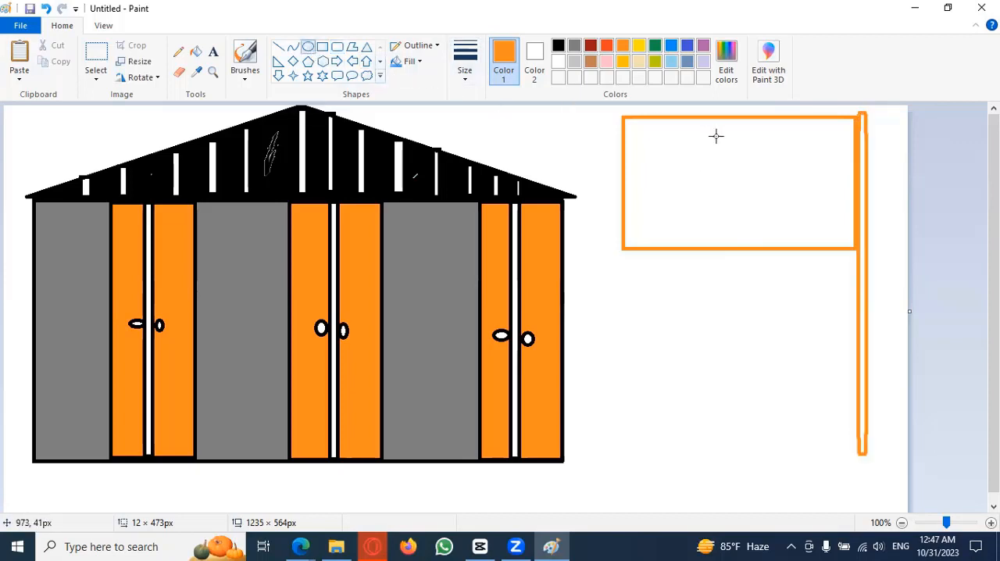
{"action": "left_click_drag", "start_coordinate": [706, 154], "coordinate": [771, 209]}
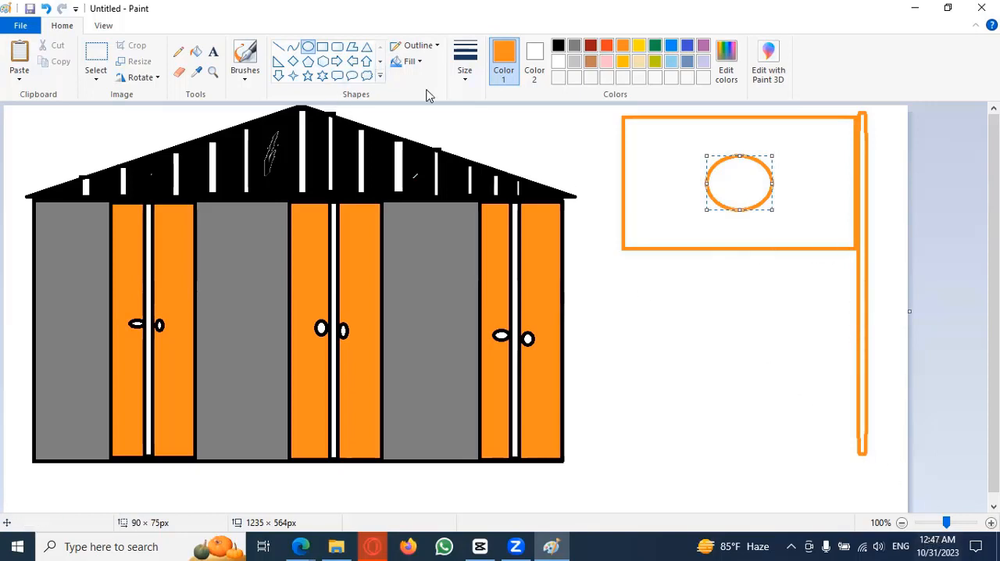
{"action": "left_click", "coordinate": [324, 48]}
{"action": "left_click_drag", "start_coordinate": [823, 443], "coordinate": [899, 484]}
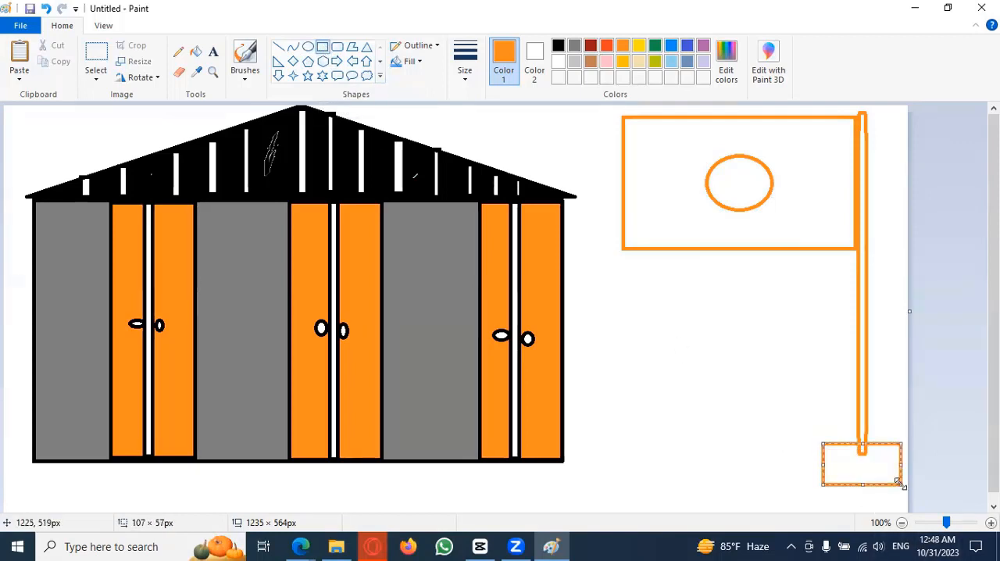
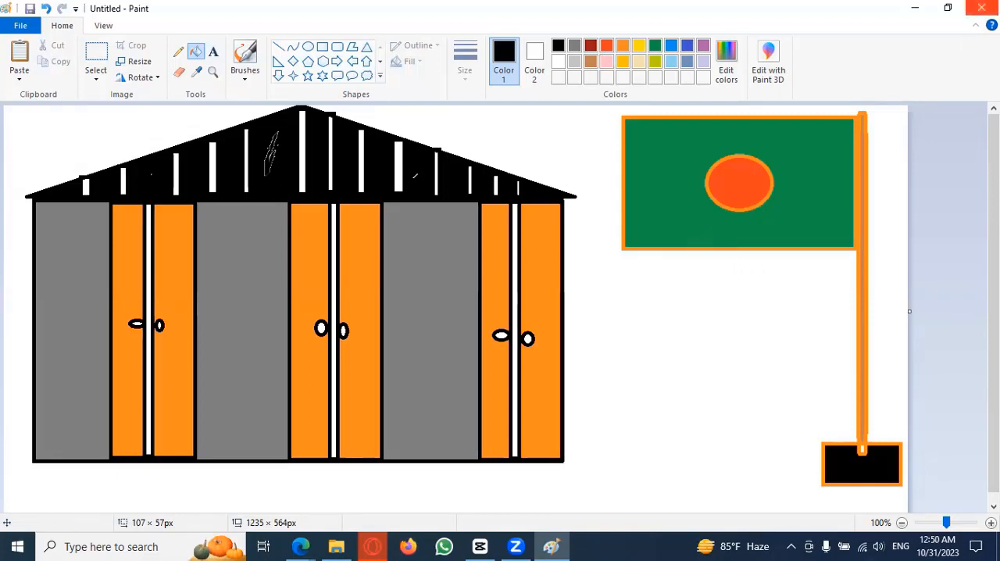
Step: Close the house and flag drawing without saving and reopen Paint with a blank canvas
{"action": "left_click", "coordinate": [981, 8]}
{"action": "left_click", "coordinate": [531, 275]}
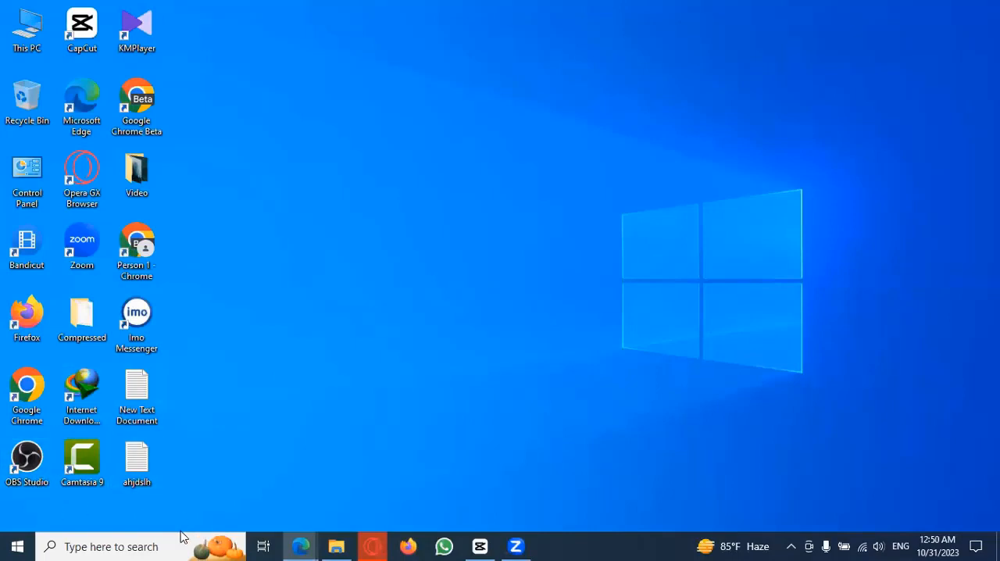
{"action": "left_click", "coordinate": [138, 545]}
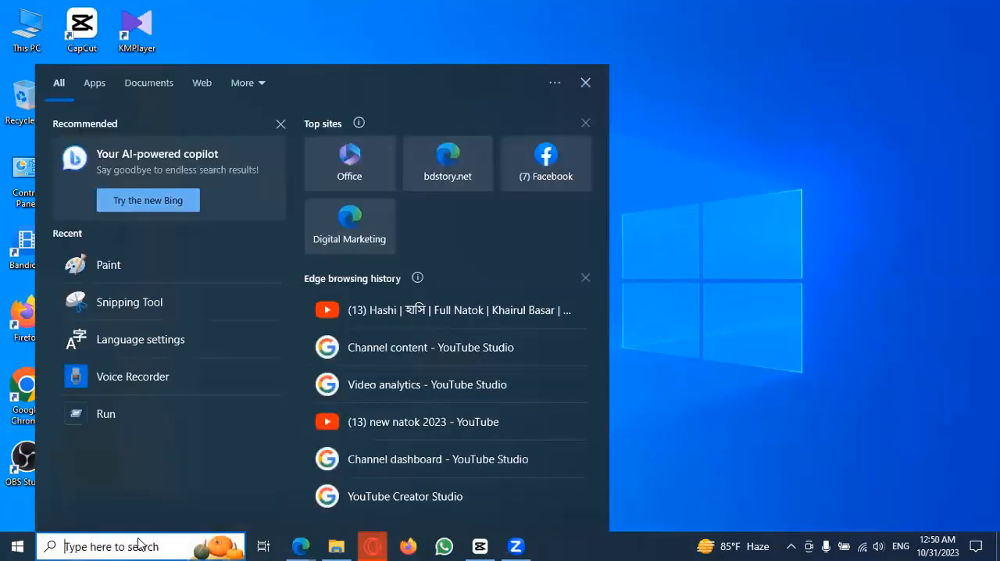
{"action": "type", "text": "pain"}
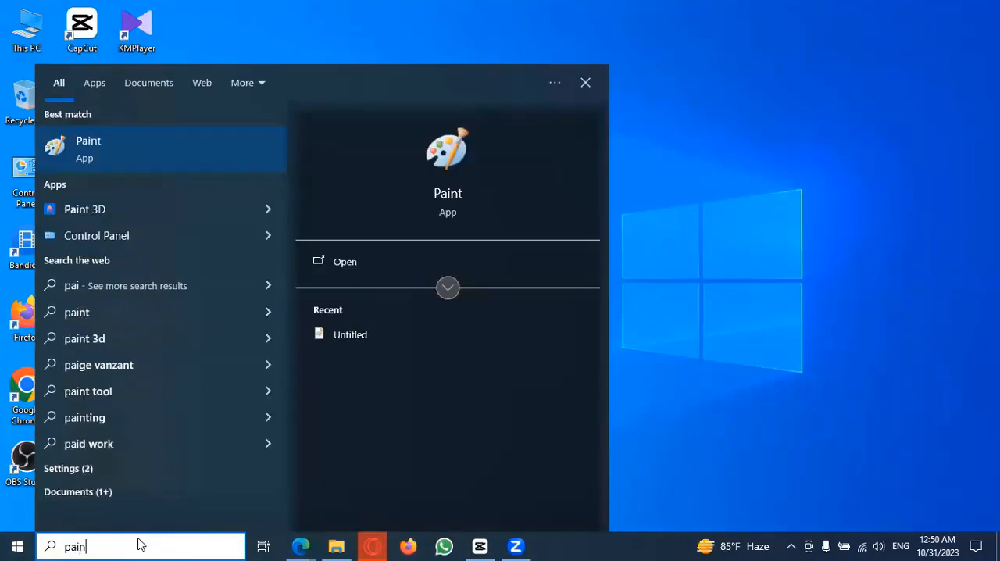
{"action": "type", "text": "t"}
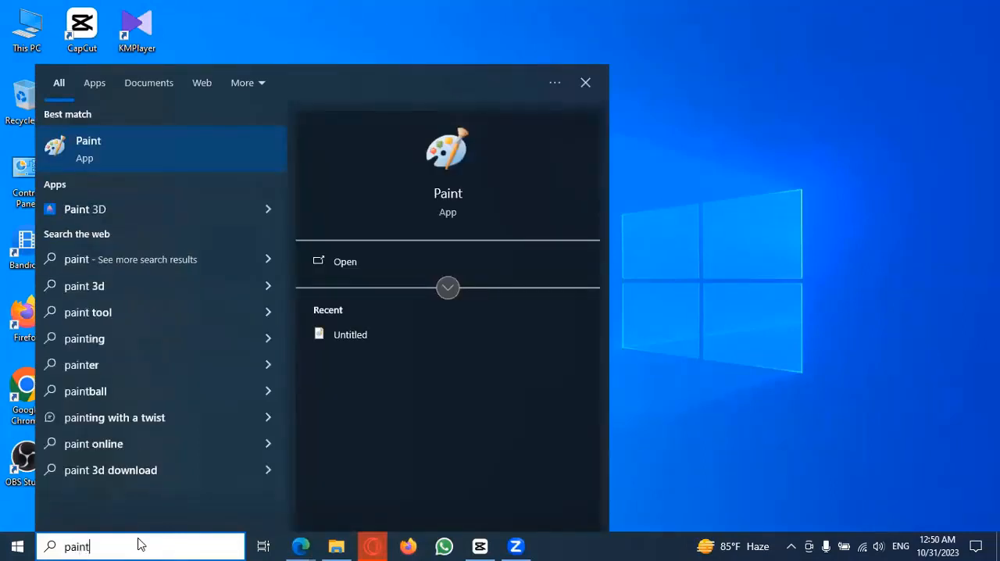
{"action": "left_click", "coordinate": [162, 148]}
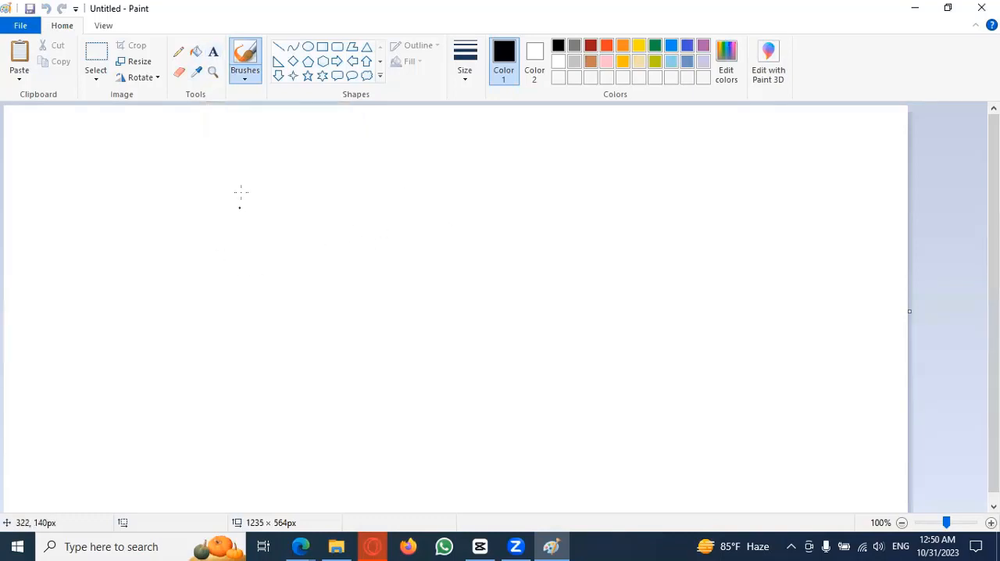
Step: Add a text box near the canvas's upper-left corner containing "Digital Marketing"
{"action": "left_click", "coordinate": [214, 53]}
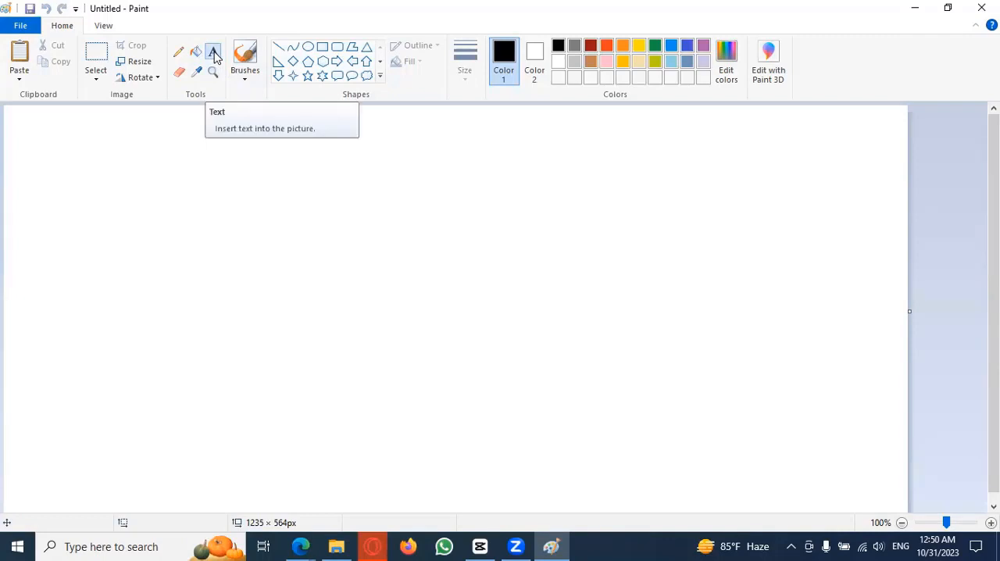
{"action": "left_click", "coordinate": [248, 135]}
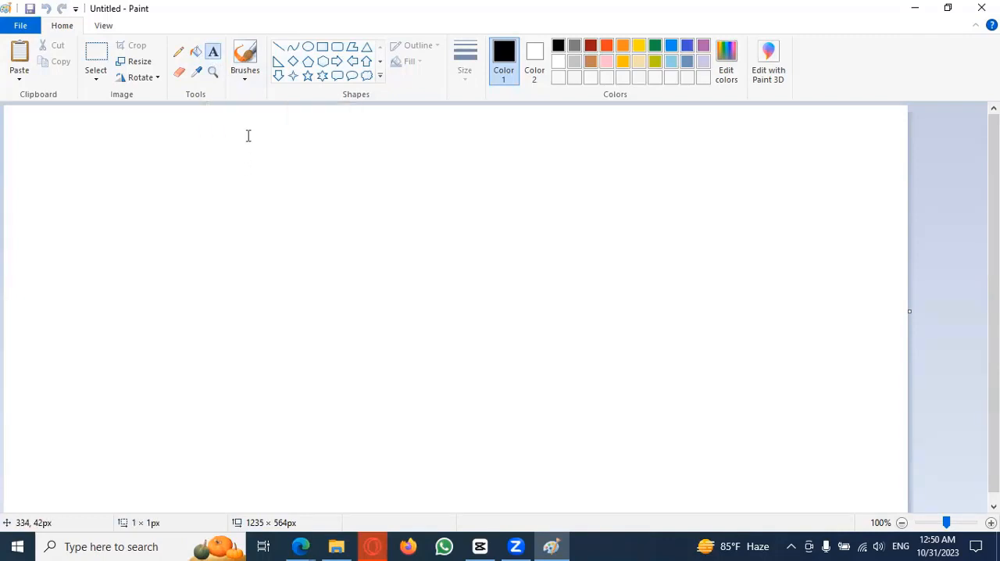
{"action": "left_click", "coordinate": [89, 136]}
{"action": "left_click", "coordinate": [89, 134]}
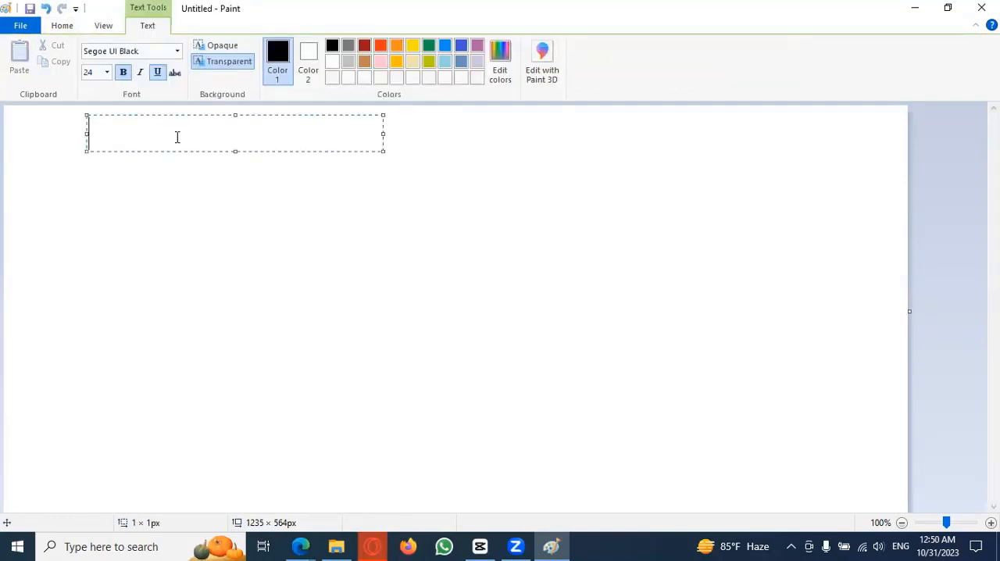
{"action": "type", "text": "Digital Marketing"}
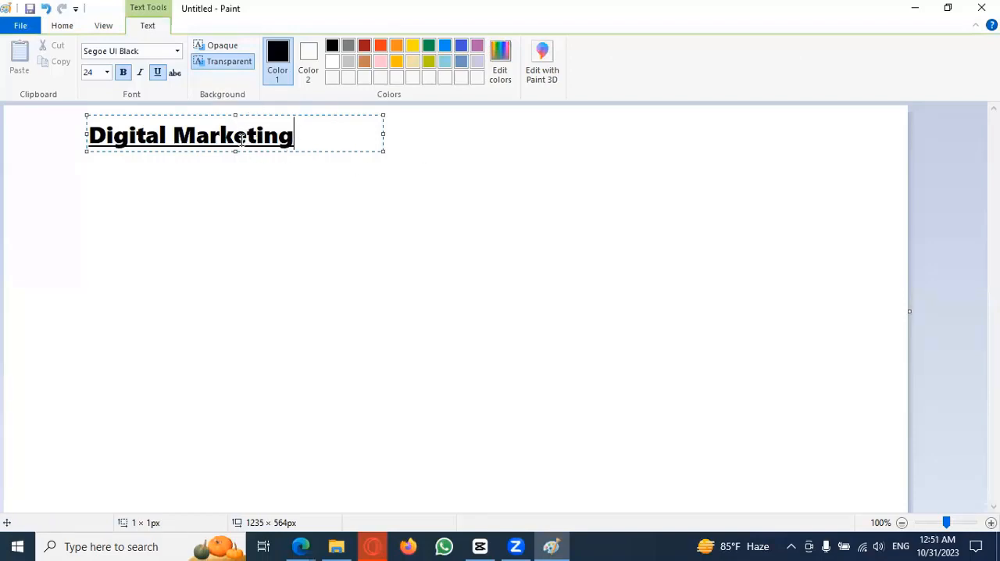
Step: Select the whole "Digital Marketing" text and change its font to Segoe Script
{"action": "left_click", "coordinate": [177, 51]}
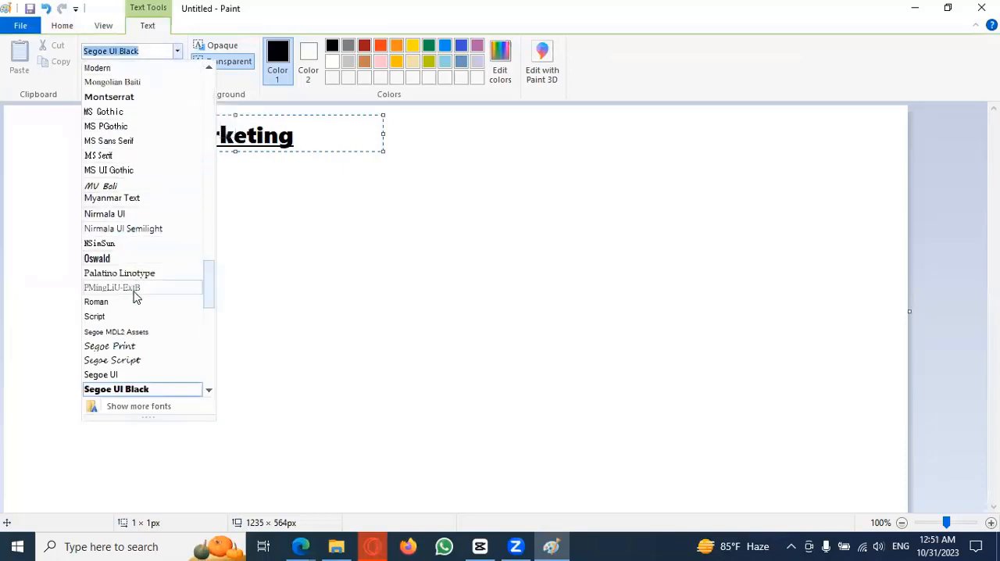
{"action": "left_click", "coordinate": [137, 349]}
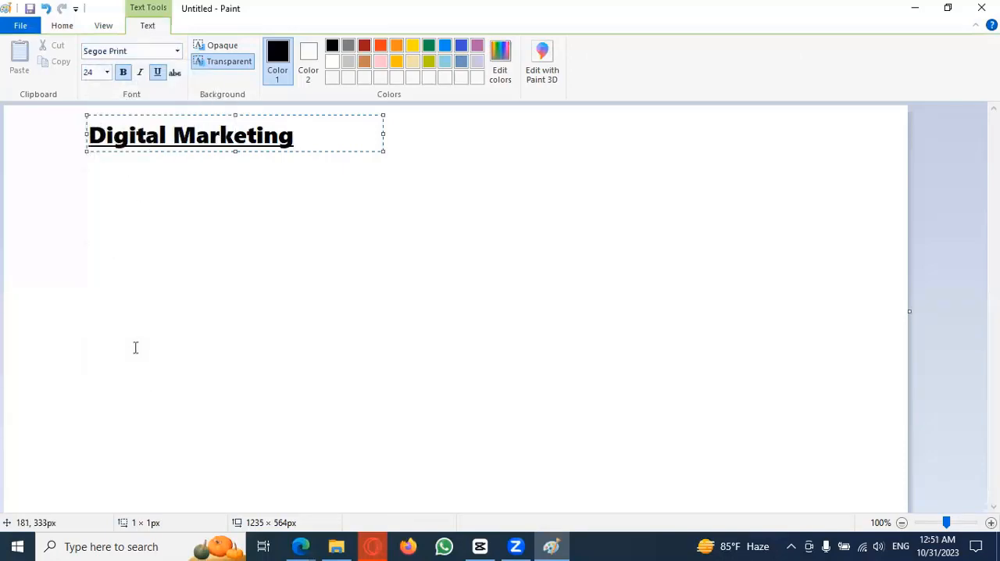
{"action": "left_click_drag", "start_coordinate": [300, 136], "coordinate": [86, 136]}
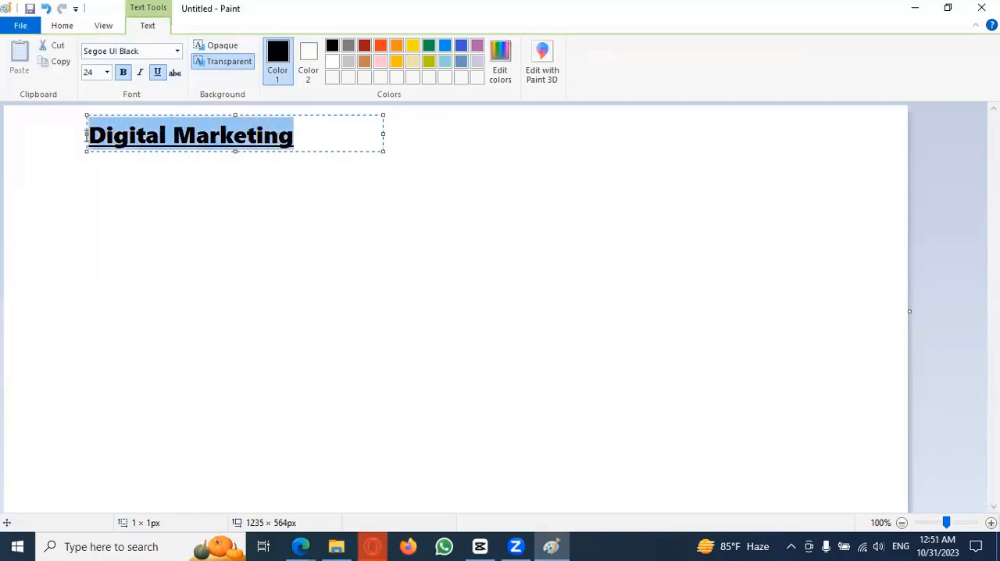
{"action": "left_click", "coordinate": [177, 52]}
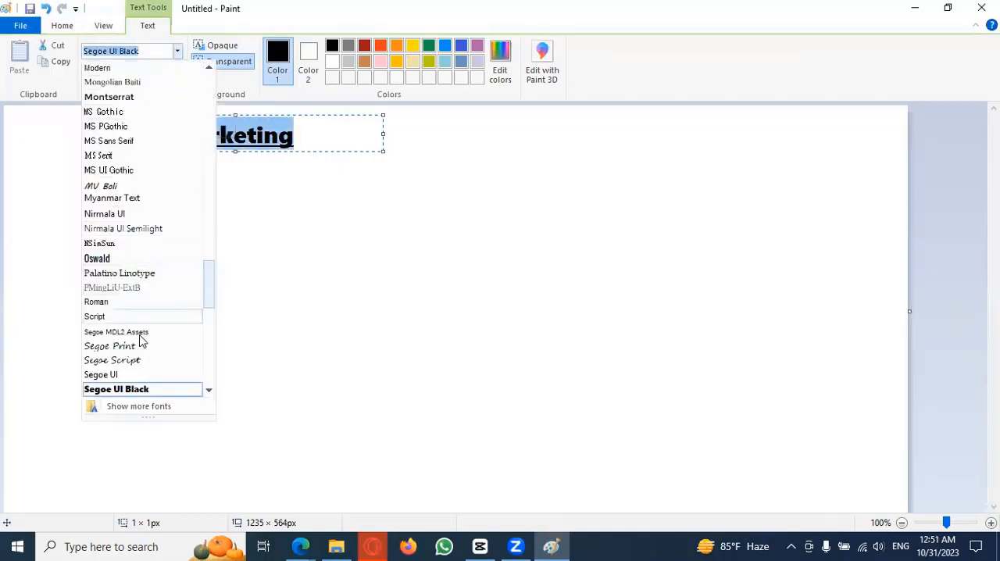
{"action": "left_click", "coordinate": [131, 361]}
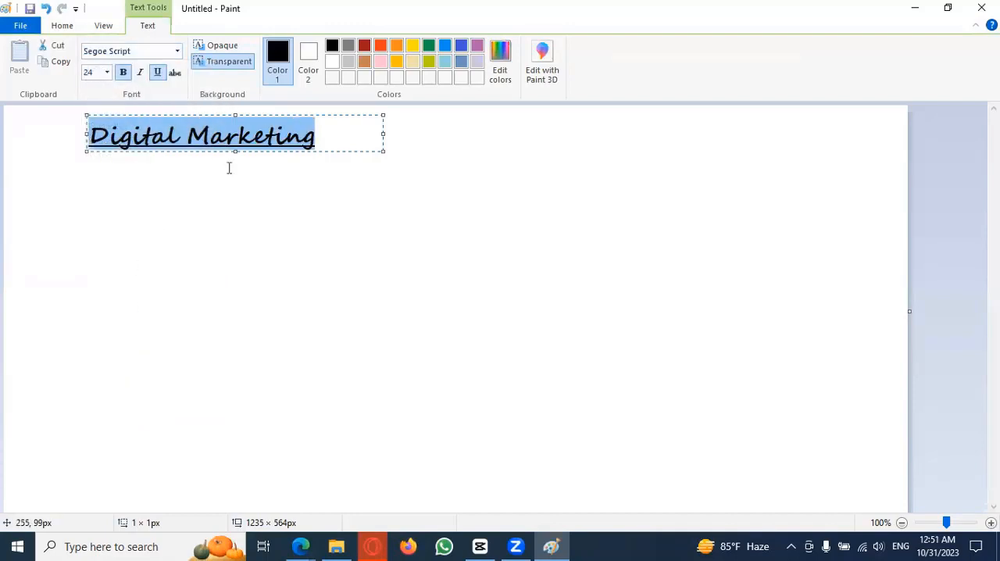
Step: Try the Oswald and SimSun-ExtB fonts on the selected text
{"action": "left_click", "coordinate": [177, 50]}
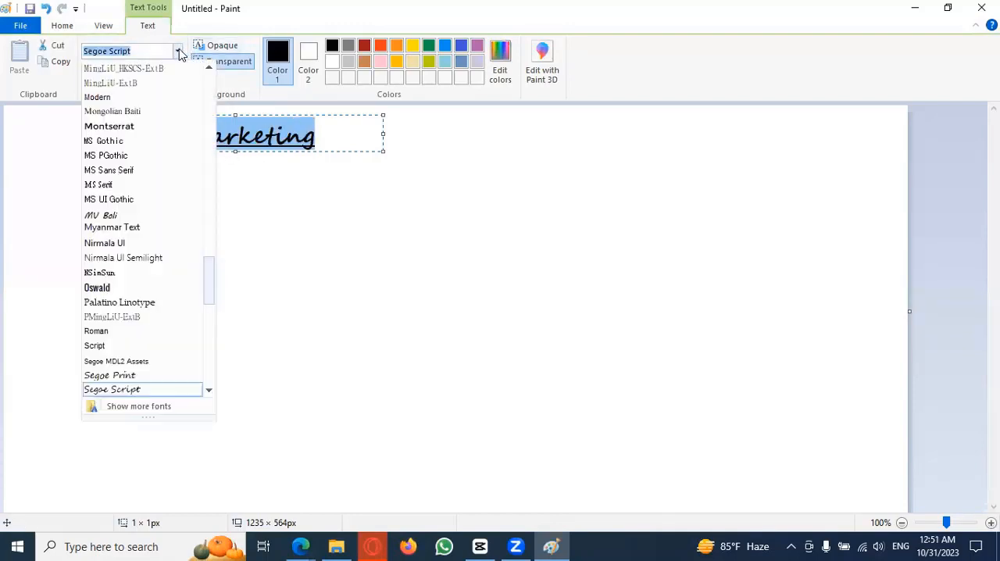
{"action": "left_click", "coordinate": [142, 288]}
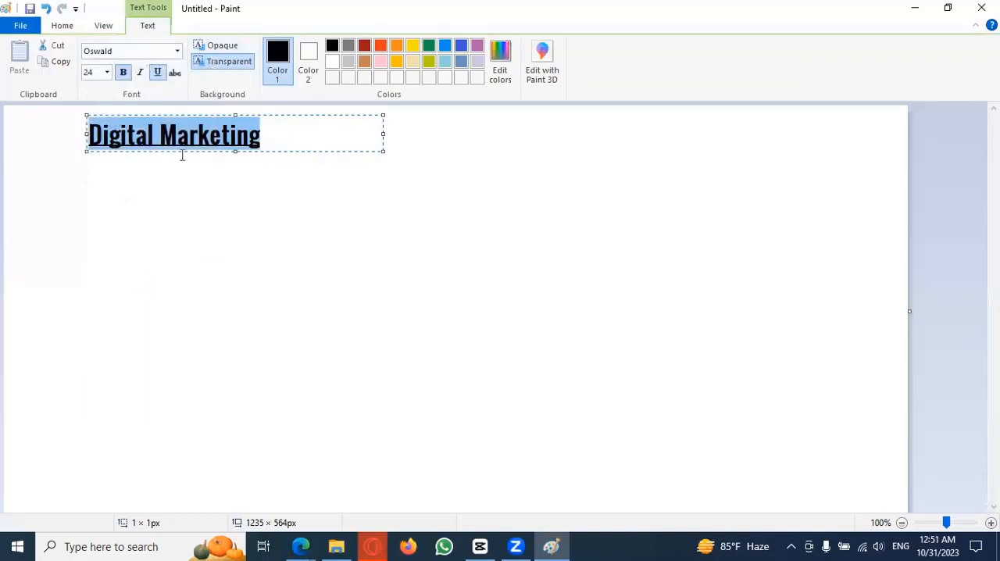
{"action": "left_click", "coordinate": [178, 50]}
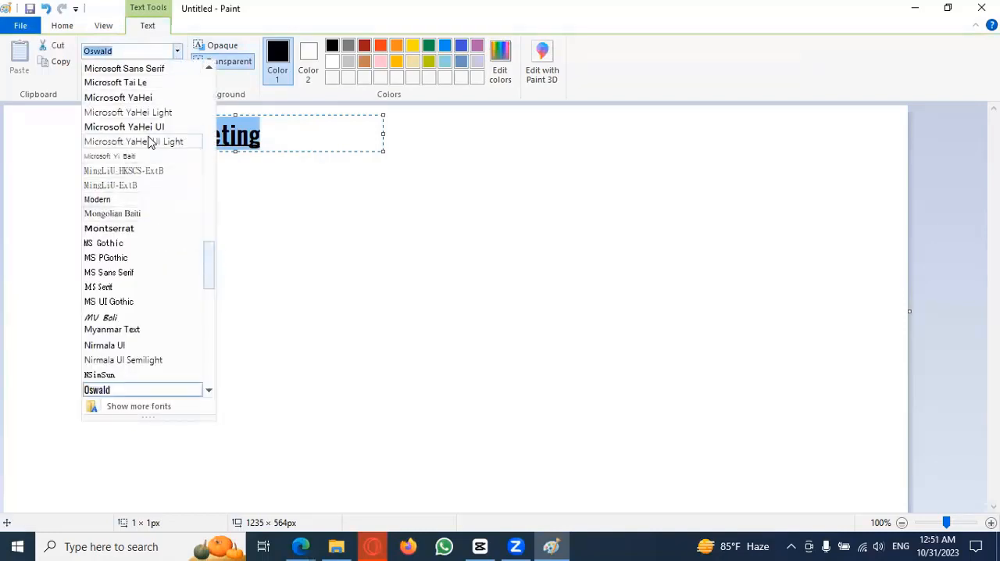
{"action": "scroll", "coordinate": [148, 140], "scroll_direction": "down", "scroll_amount": 2}
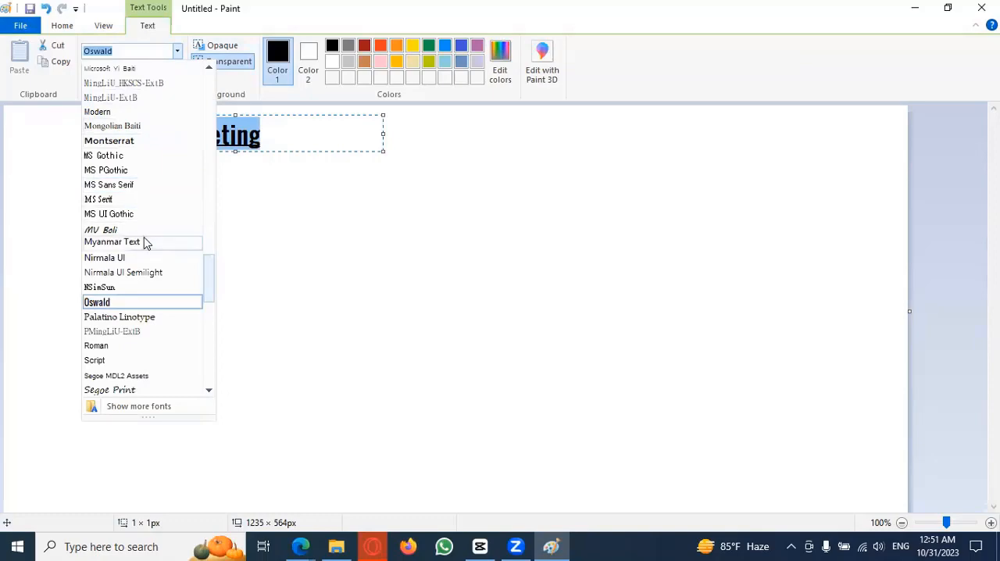
{"action": "scroll", "coordinate": [147, 236], "scroll_direction": "down", "scroll_amount": 2}
{"action": "scroll", "coordinate": [156, 273], "scroll_direction": "down", "scroll_amount": 1}
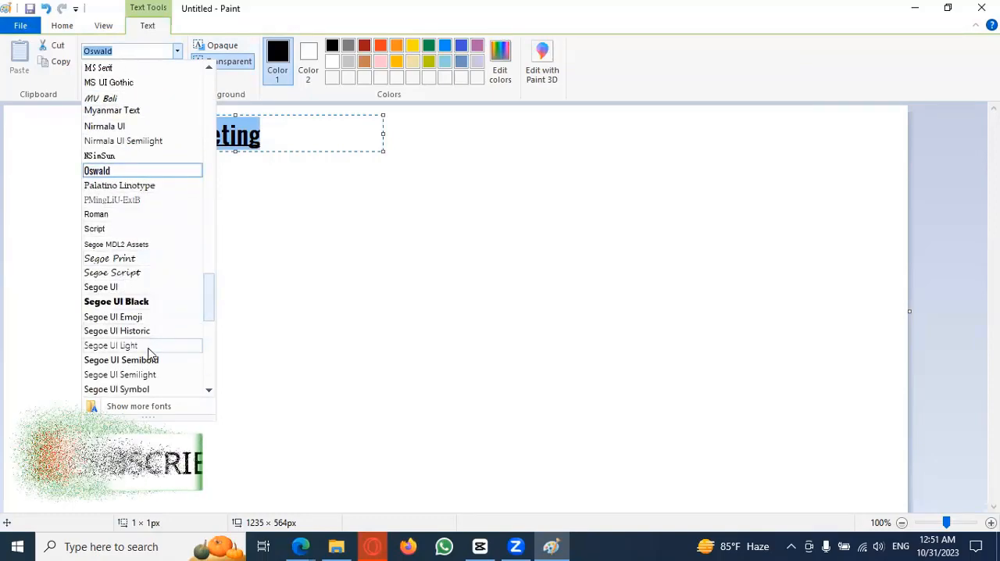
{"action": "scroll", "coordinate": [160, 332], "scroll_direction": "down", "scroll_amount": 2}
{"action": "scroll", "coordinate": [160, 327], "scroll_direction": "down", "scroll_amount": 1}
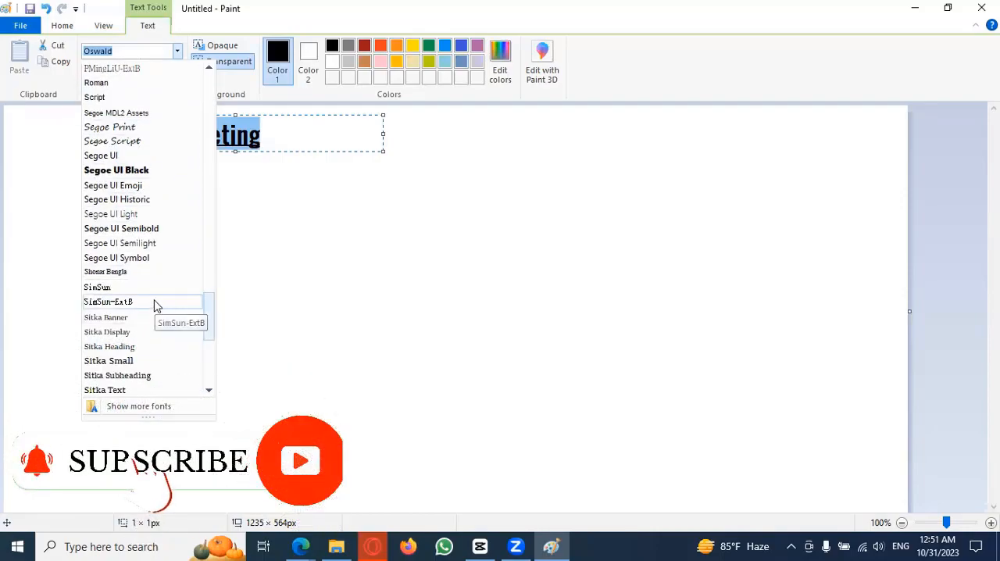
{"action": "left_click", "coordinate": [125, 301]}
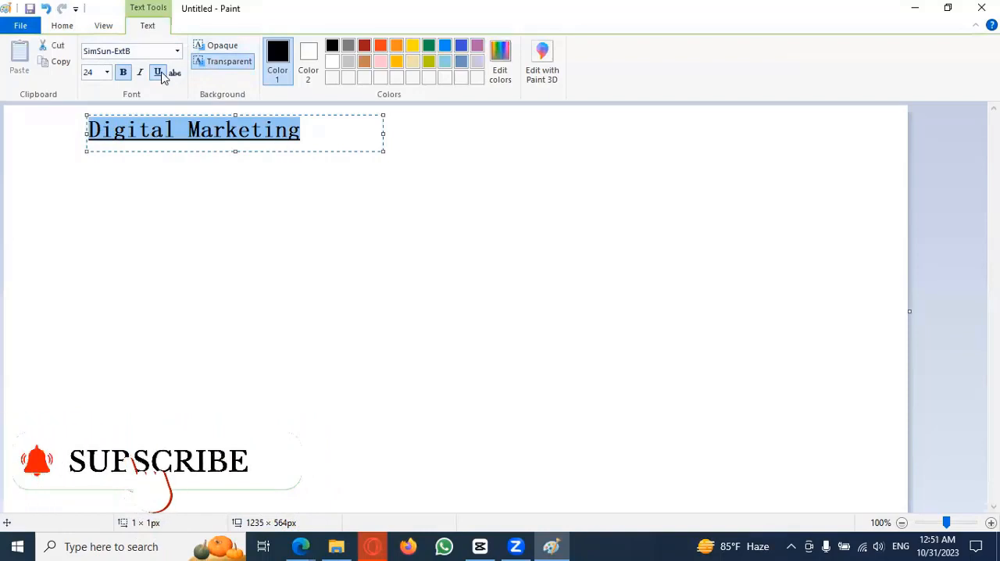
Step: Set the selected text's font to Shonar Bangla, bold and without underline
{"action": "left_click", "coordinate": [177, 50]}
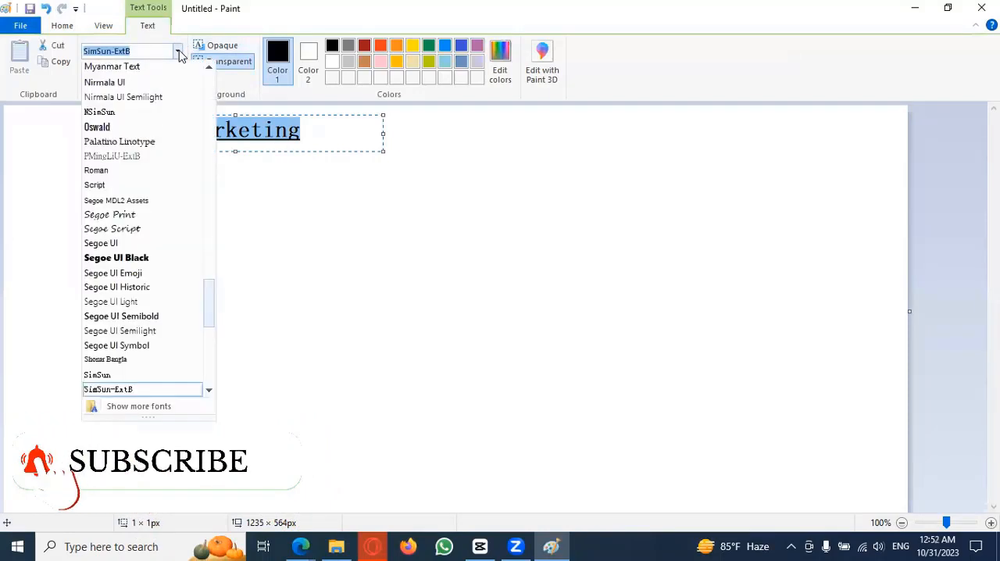
{"action": "left_click", "coordinate": [101, 357]}
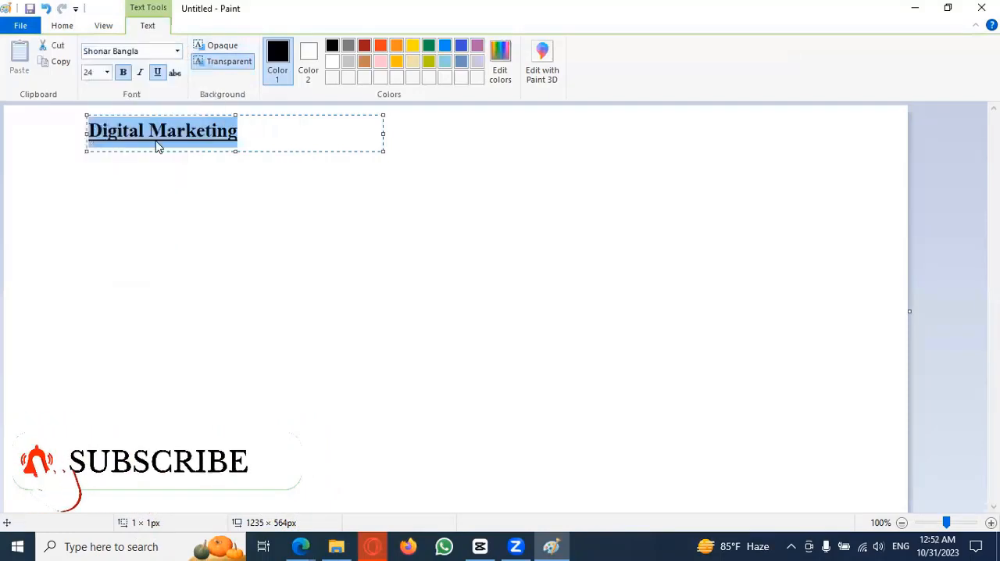
{"action": "left_click", "coordinate": [122, 72]}
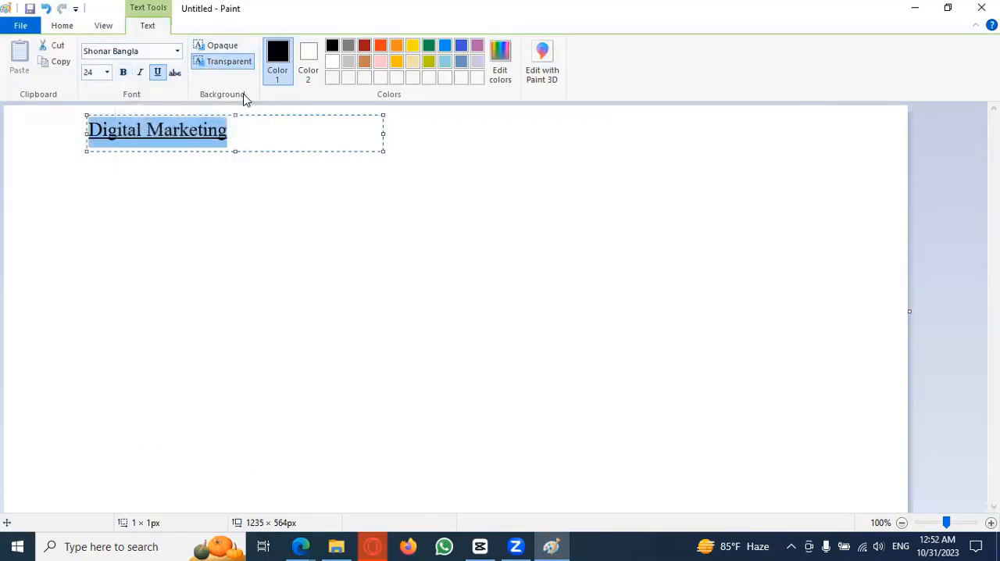
{"action": "left_click", "coordinate": [122, 72]}
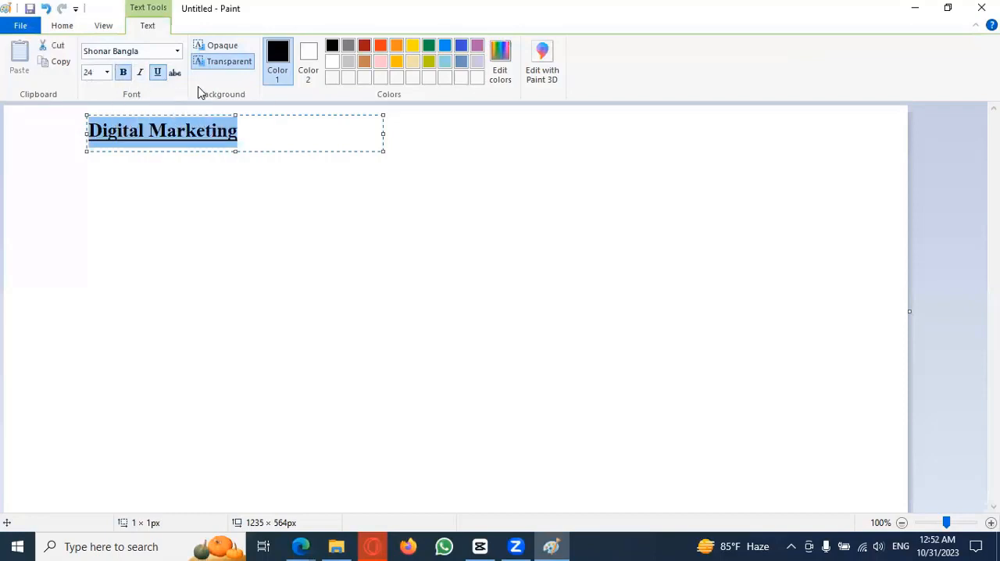
{"action": "left_click", "coordinate": [158, 73]}
Step: Set the font size to 48 and enlarge the text box to about 1220 × 190 px
{"action": "left_click", "coordinate": [107, 73]}
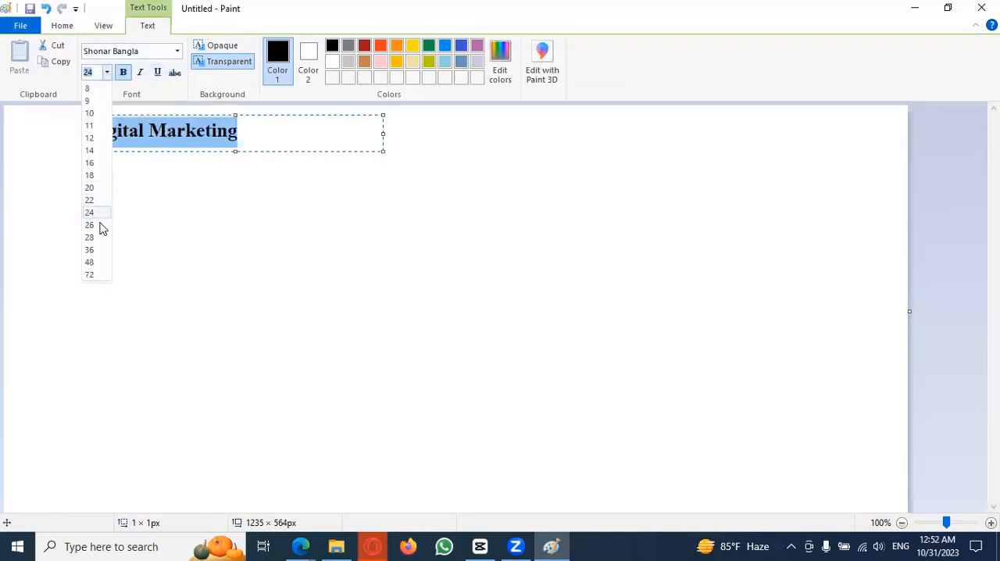
{"action": "left_click", "coordinate": [97, 262]}
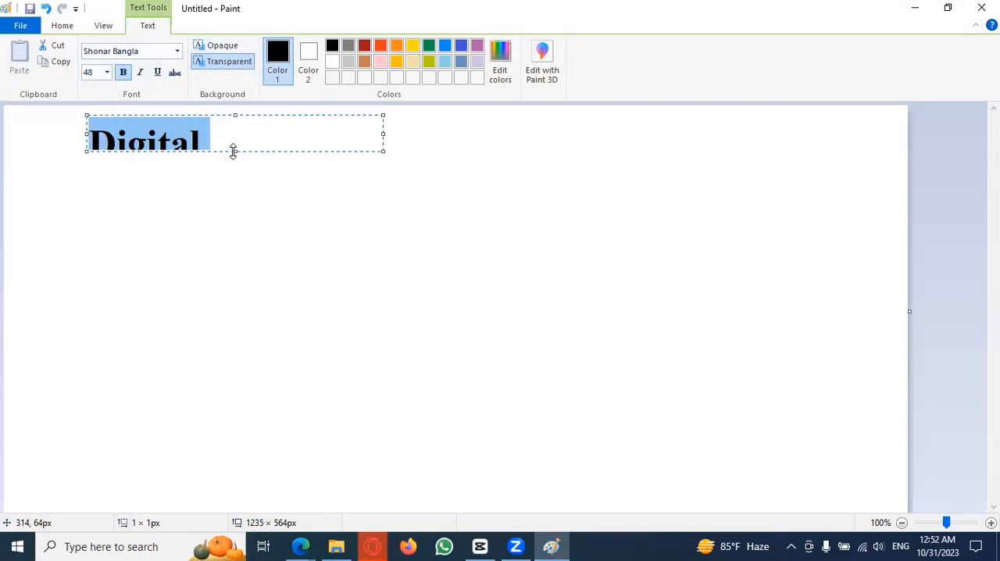
{"action": "left_click_drag", "start_coordinate": [233, 151], "coordinate": [234, 251]}
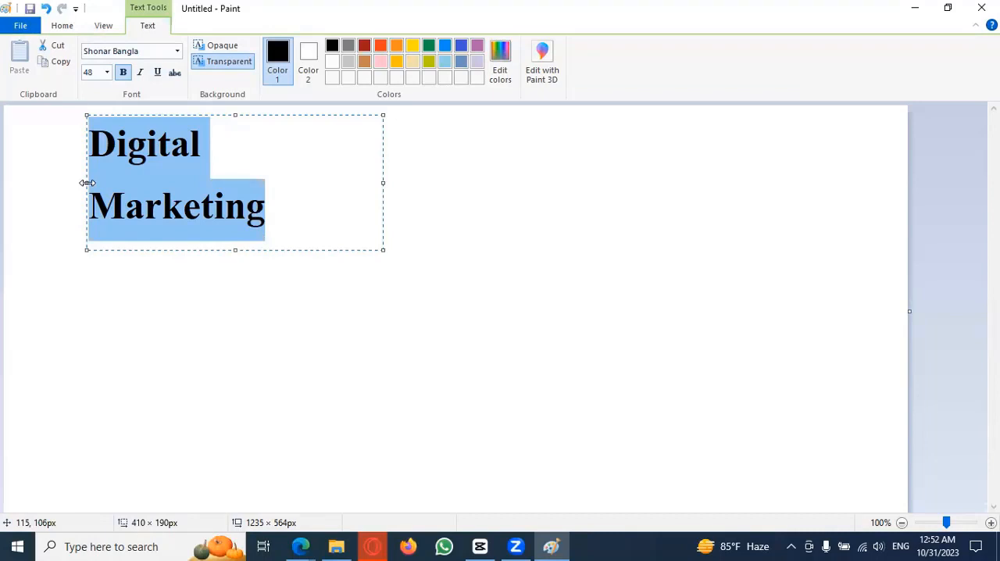
{"action": "left_click_drag", "start_coordinate": [87, 183], "coordinate": [8, 182]}
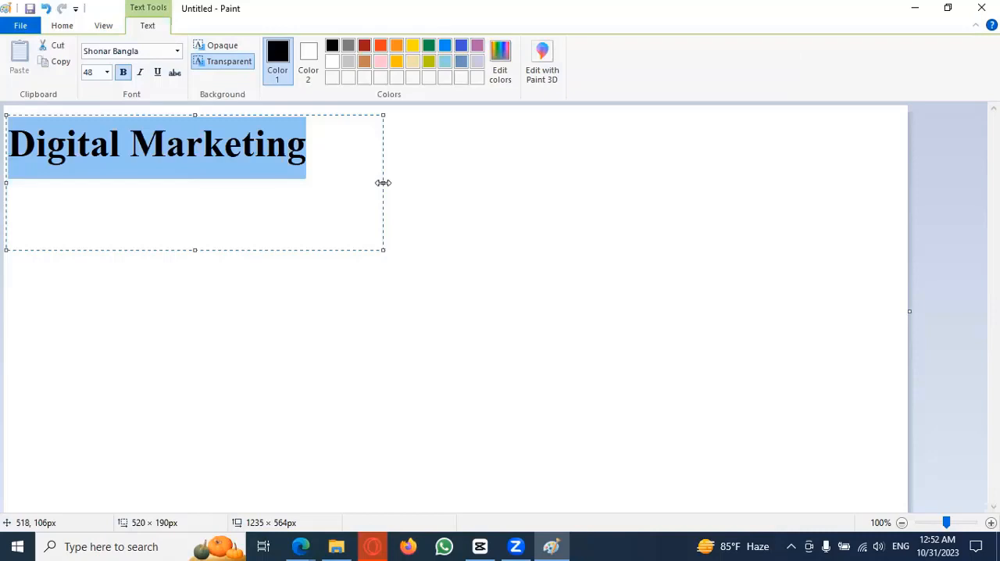
{"action": "left_click_drag", "start_coordinate": [383, 183], "coordinate": [895, 162]}
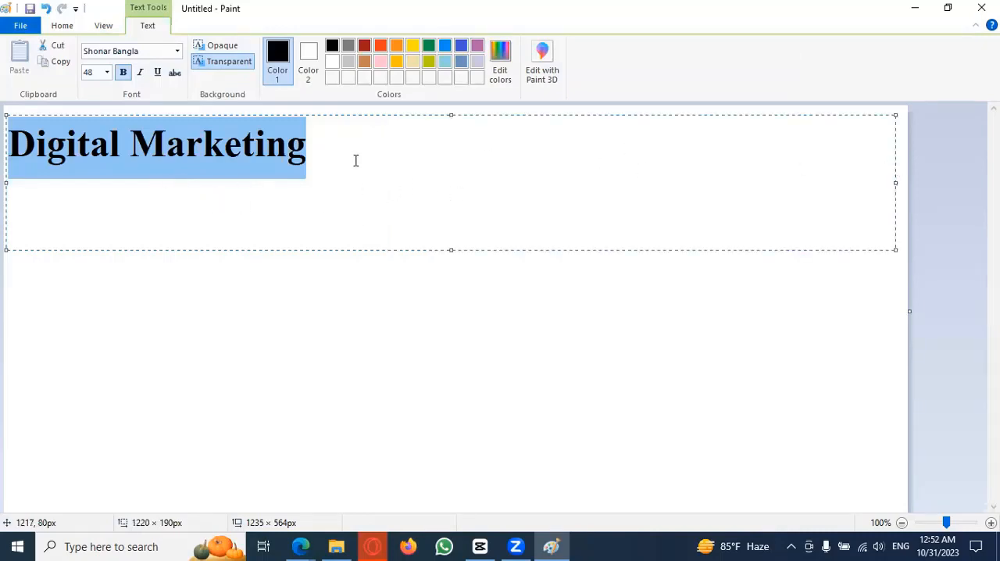
Step: Try orange-red, blue and gold on the selected text and settle on dark red
{"action": "left_click", "coordinate": [381, 47]}
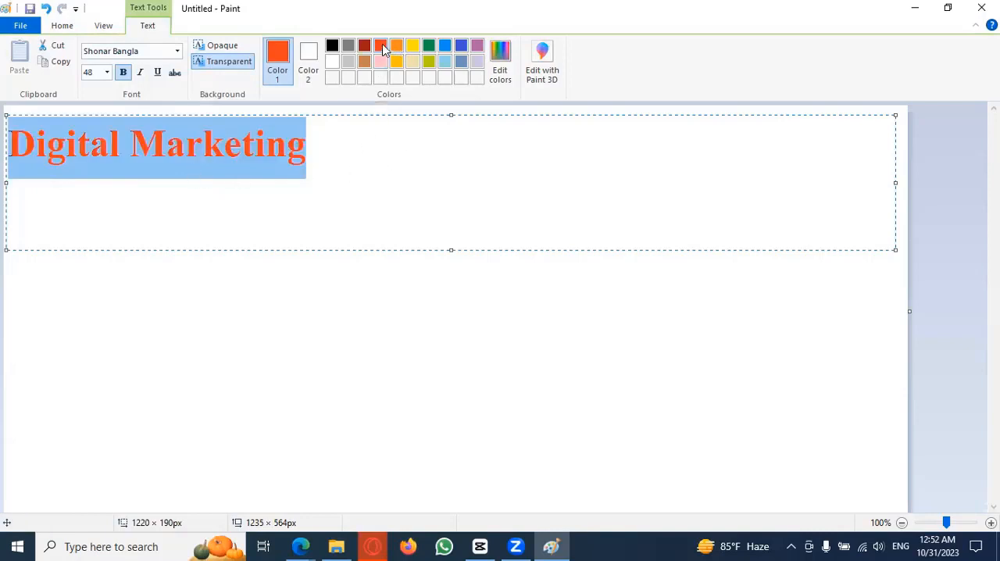
{"action": "left_click", "coordinate": [443, 48]}
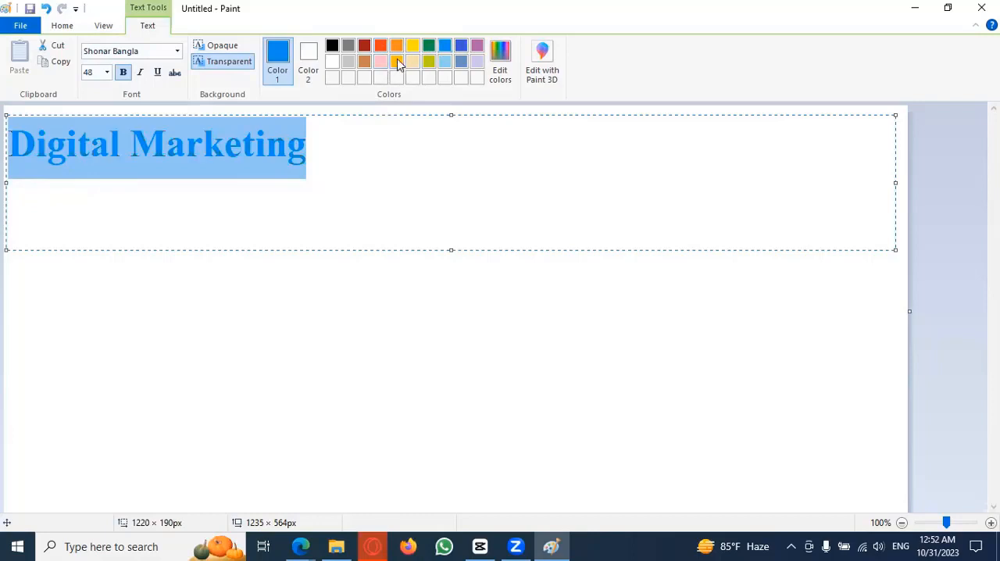
{"action": "left_click", "coordinate": [397, 62]}
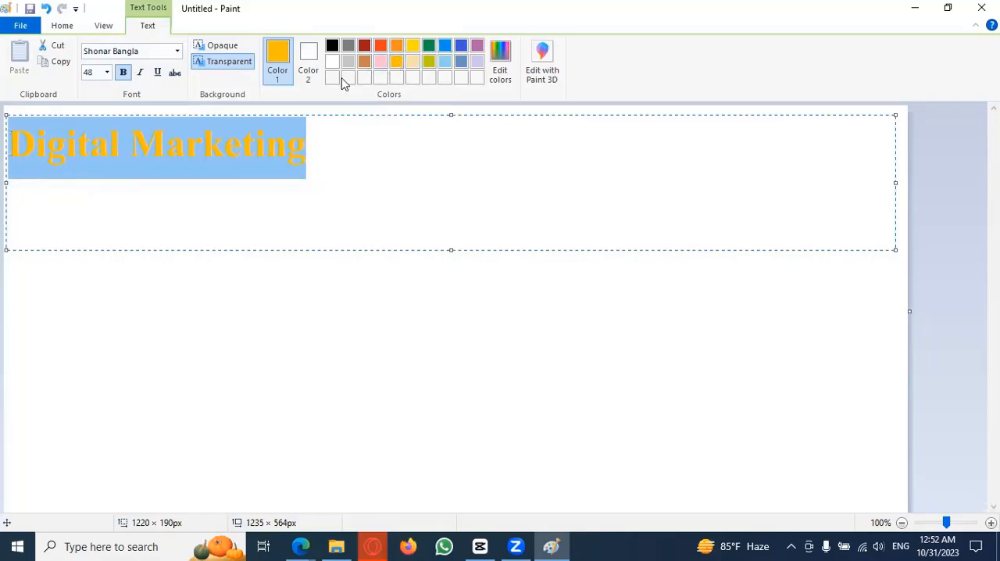
{"action": "left_click", "coordinate": [364, 45]}
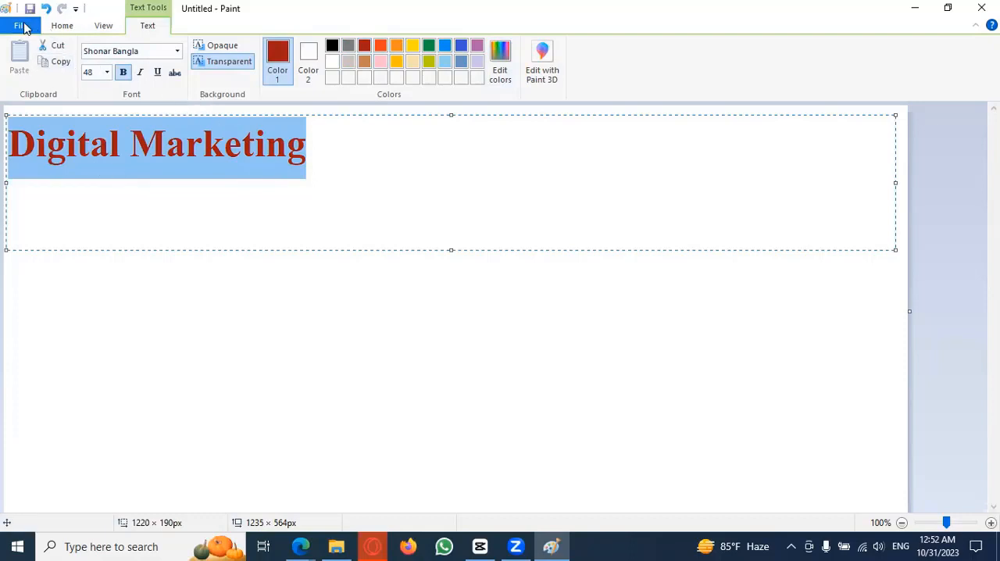
{"action": "left_click", "coordinate": [23, 28]}
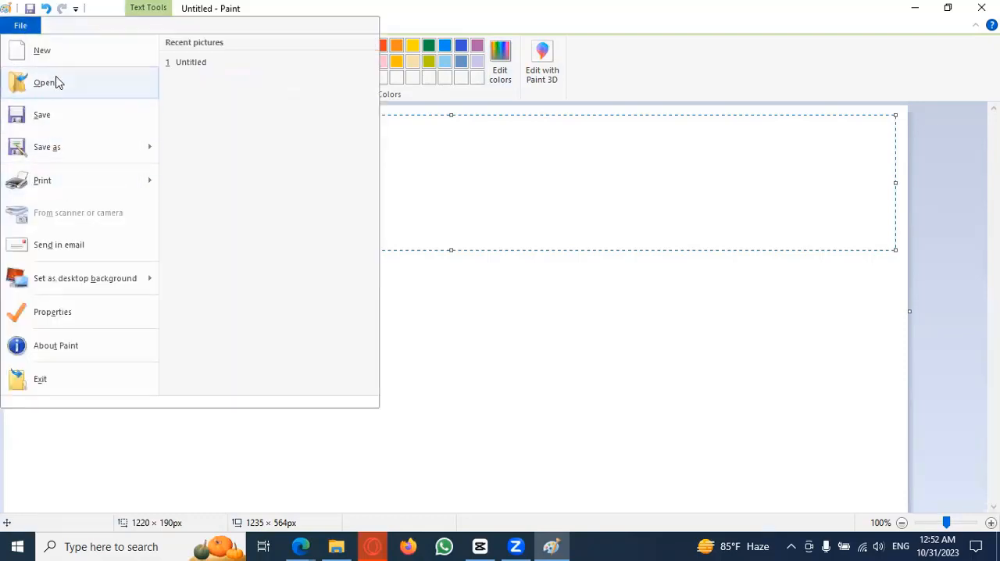
{"action": "mouse_move", "coordinate": [82, 151]}
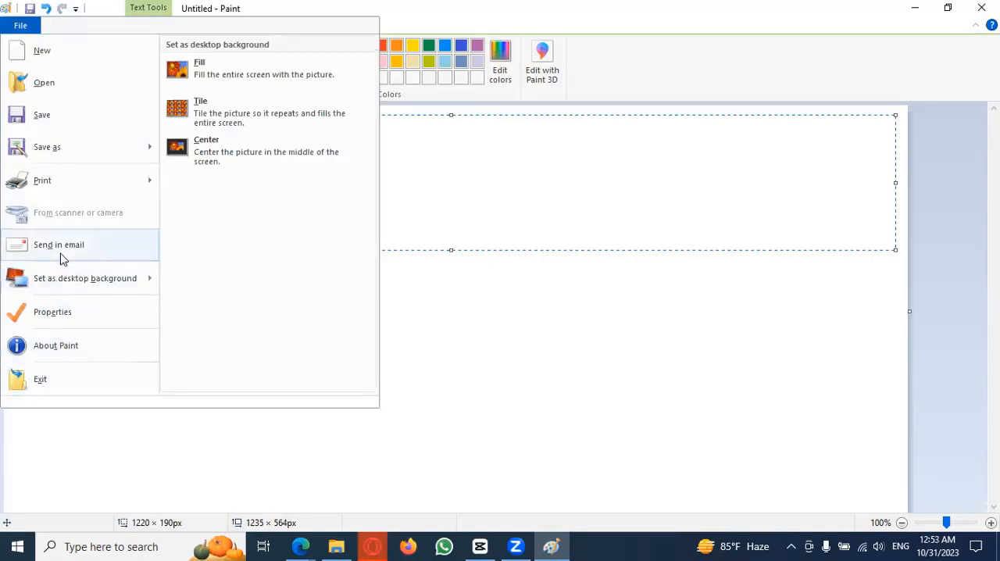
{"action": "mouse_move", "coordinate": [80, 186]}
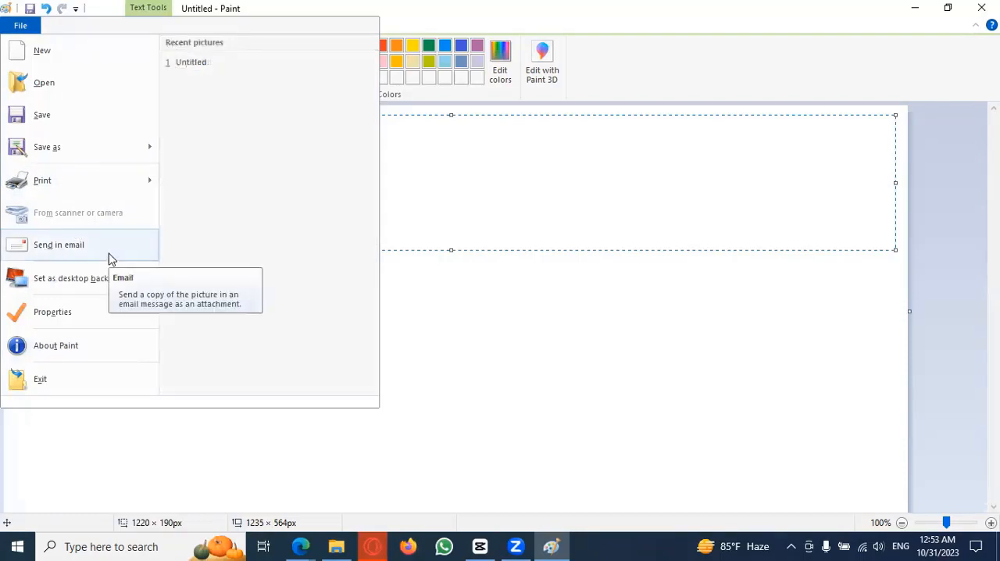
{"action": "mouse_move", "coordinate": [86, 285]}
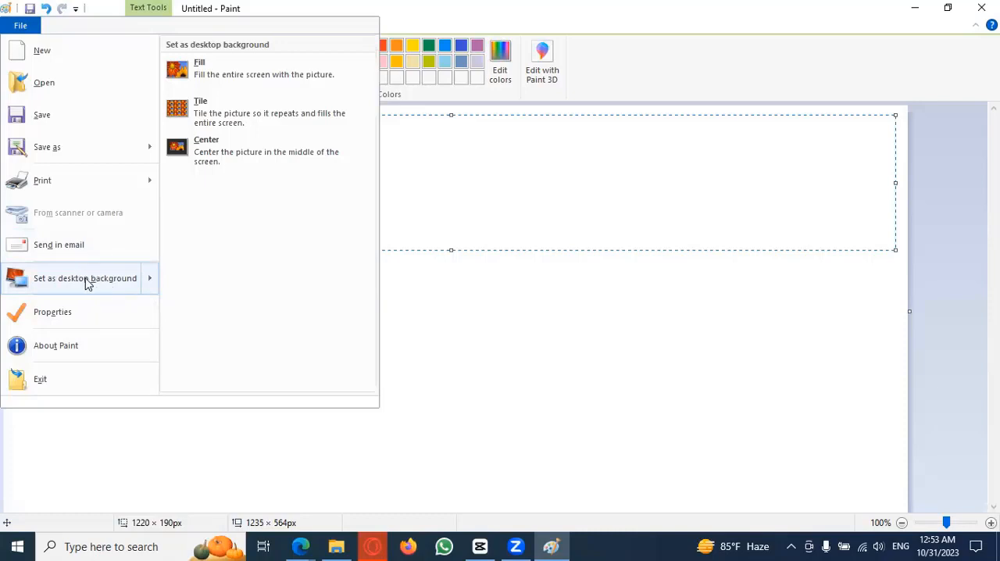
{"action": "left_click", "coordinate": [605, 26]}
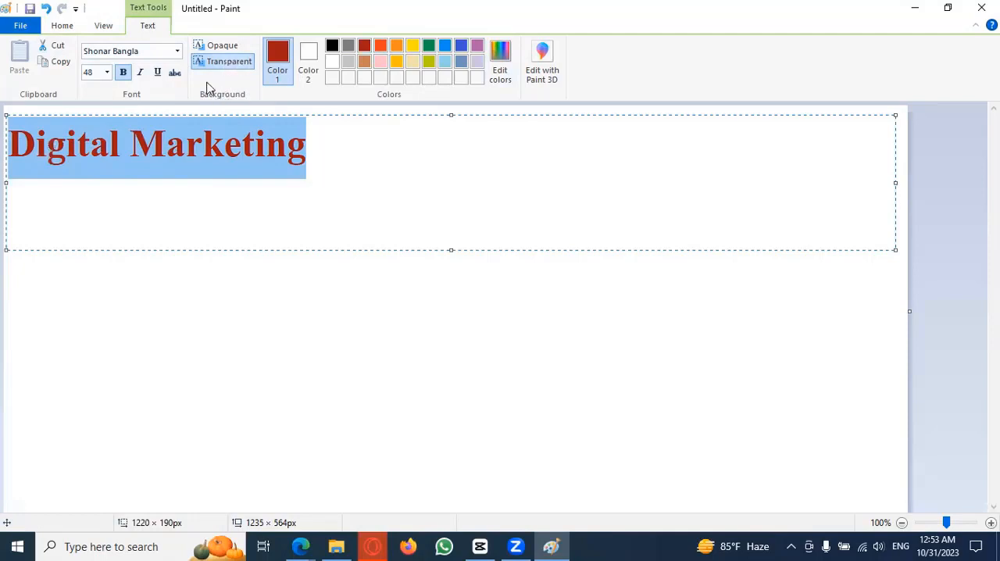
Step: Reselect the entire "Digital Marketing" text inside its text box
{"action": "left_click", "coordinate": [303, 151]}
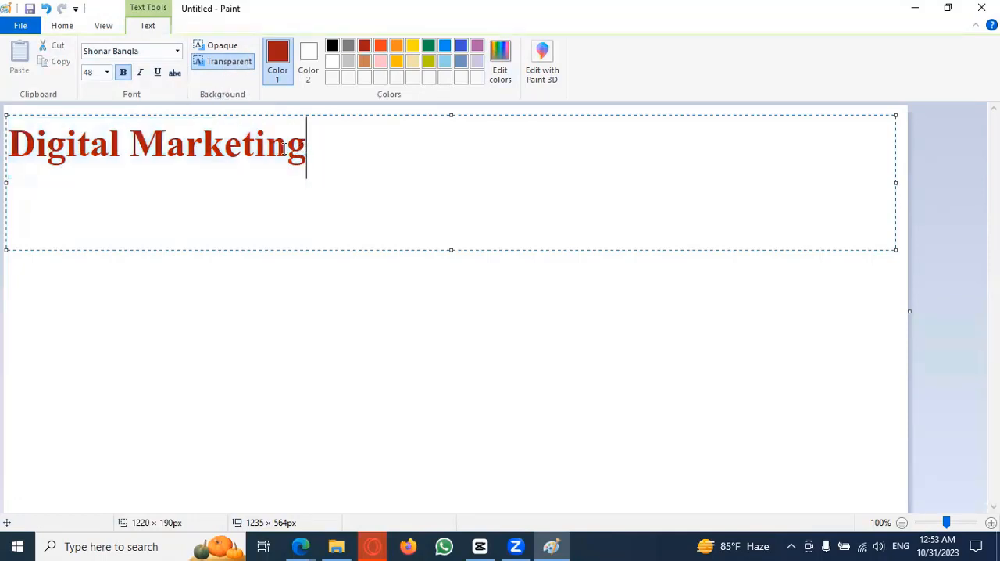
{"action": "left_click_drag", "start_coordinate": [305, 150], "coordinate": [7, 137]}
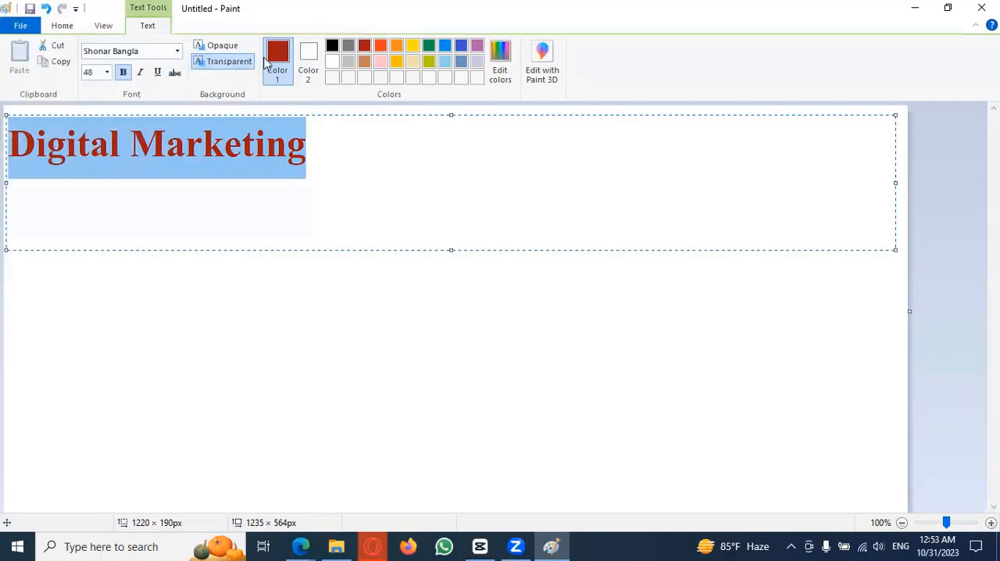